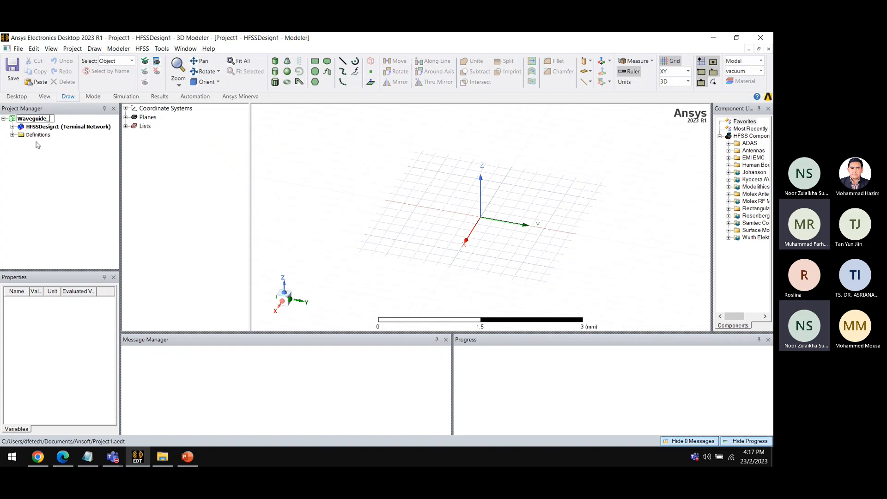
Step: Rename the project as Waveguide_Filter and its HFSS design as Iris_wg
type("ter")
key("Return")
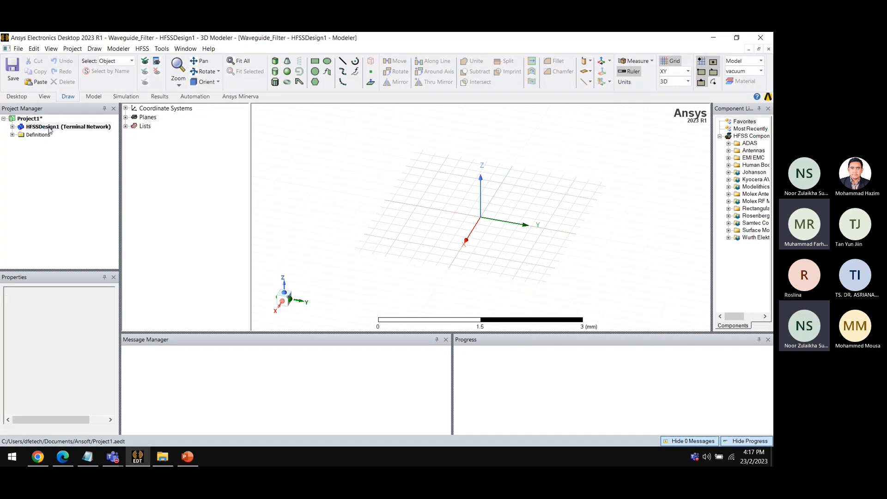
left_click(46, 128)
left_click(46, 128)
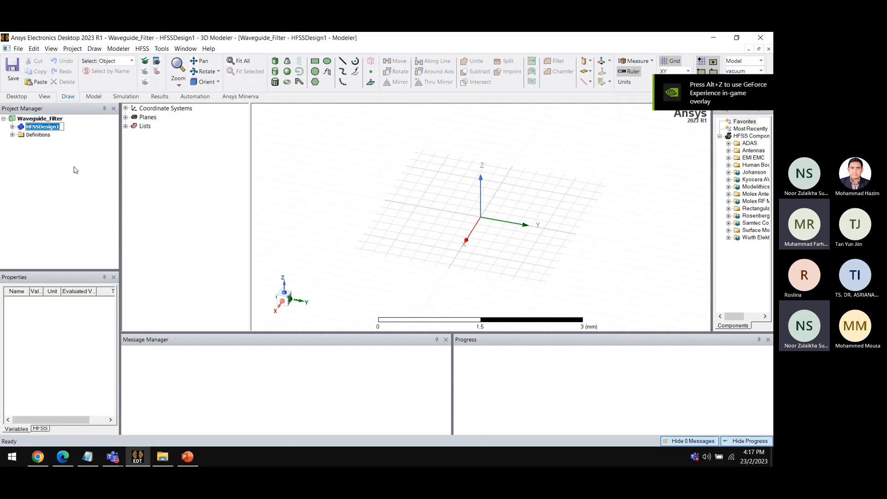
type("Iris_W")
key("BackSpace")
key("BackSpace")
key("BackSpace")
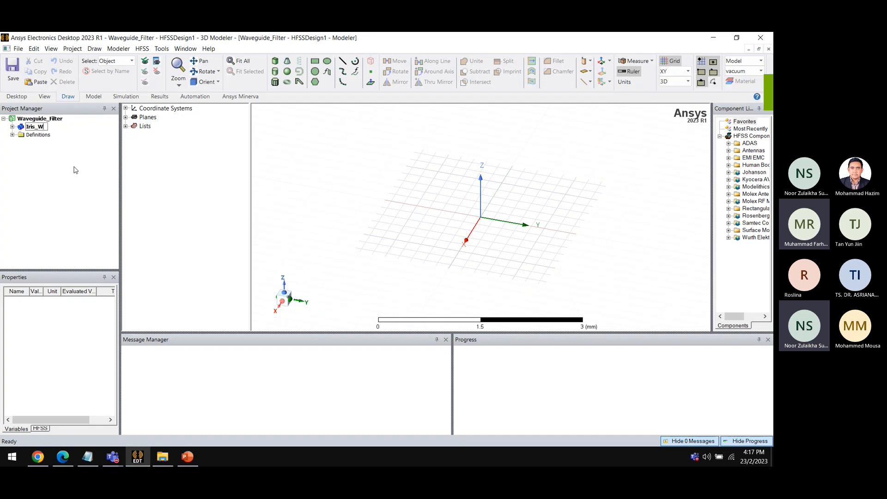
type("_wg")
key("Return")
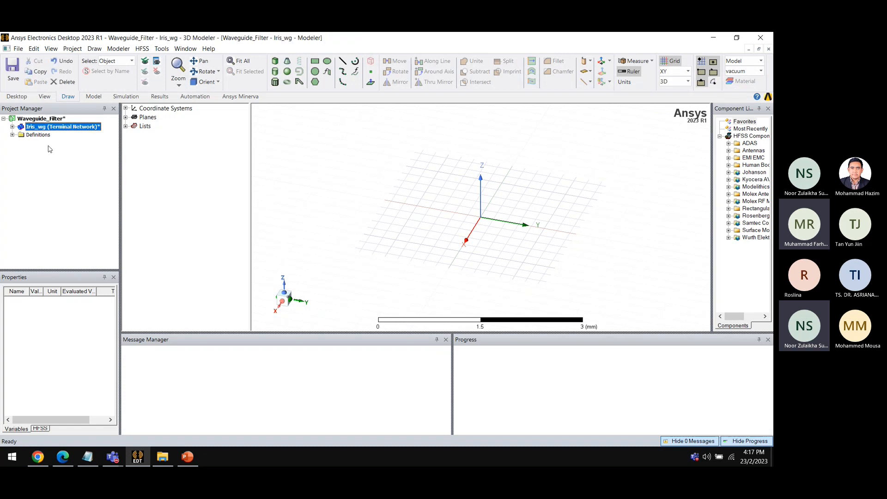
left_click(12, 127)
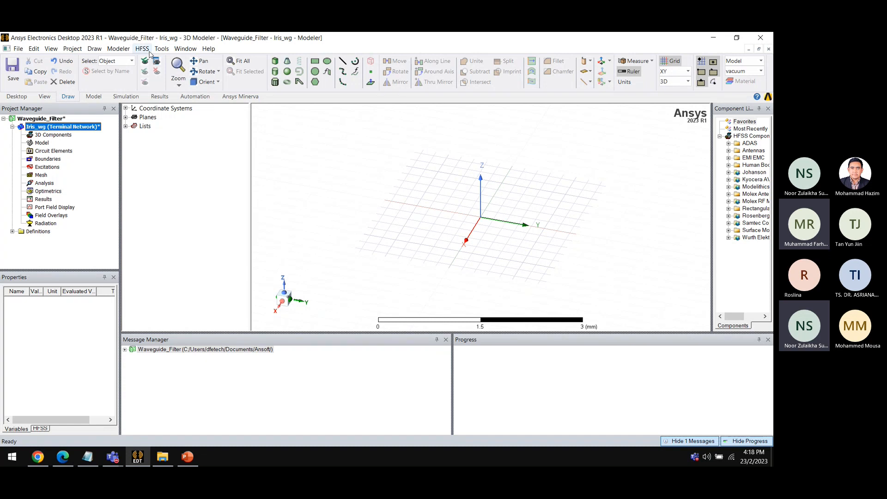
Step: Set the model units to inches without rescaling
left_click(123, 51)
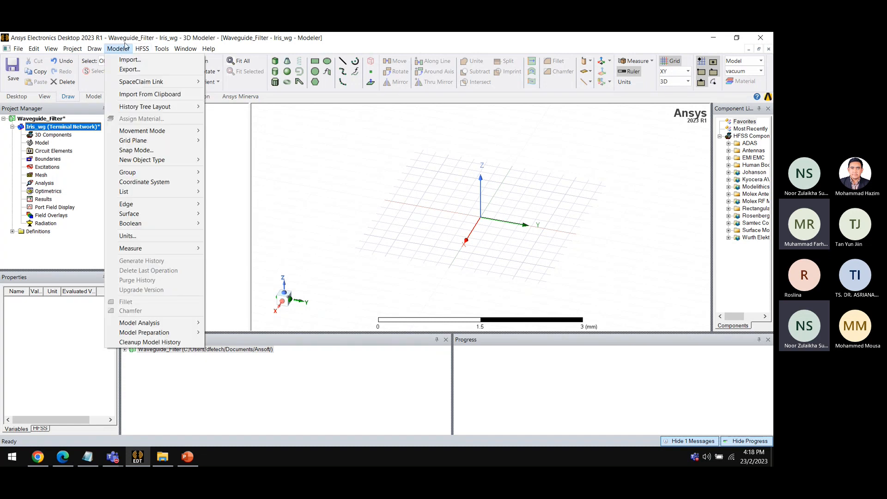
left_click(157, 237)
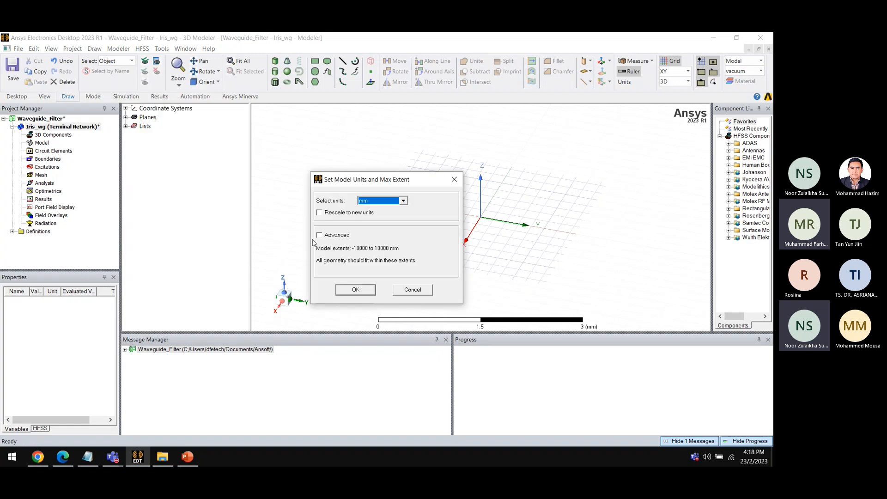
left_click(403, 201)
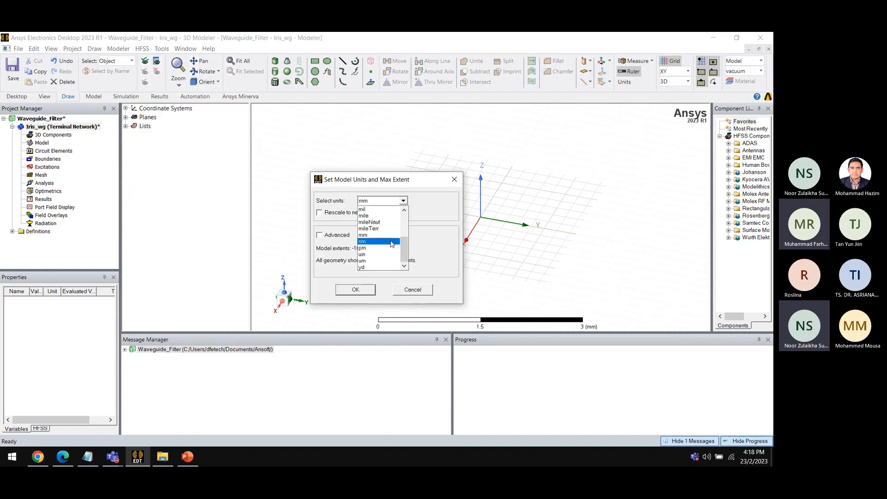
key("i")
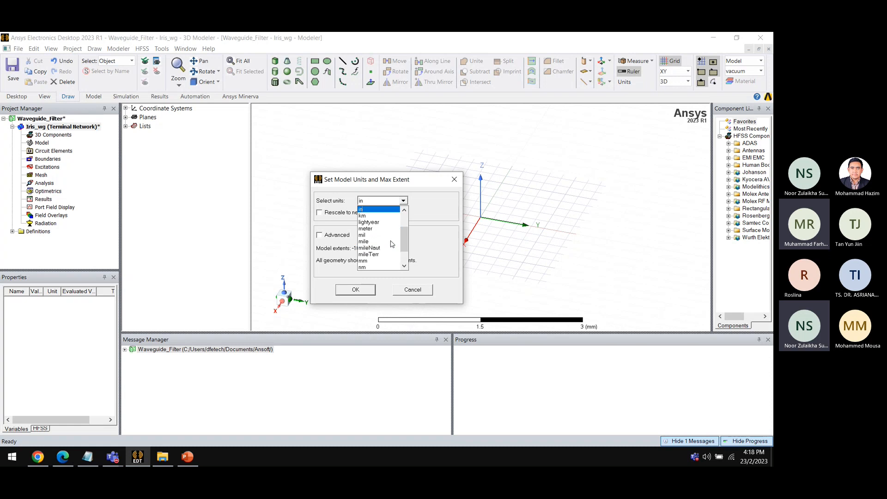
left_click(372, 210)
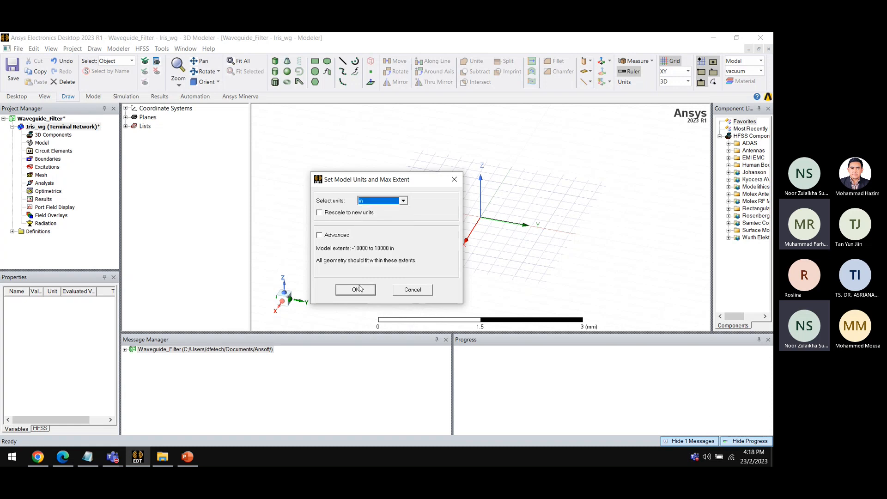
left_click(359, 289)
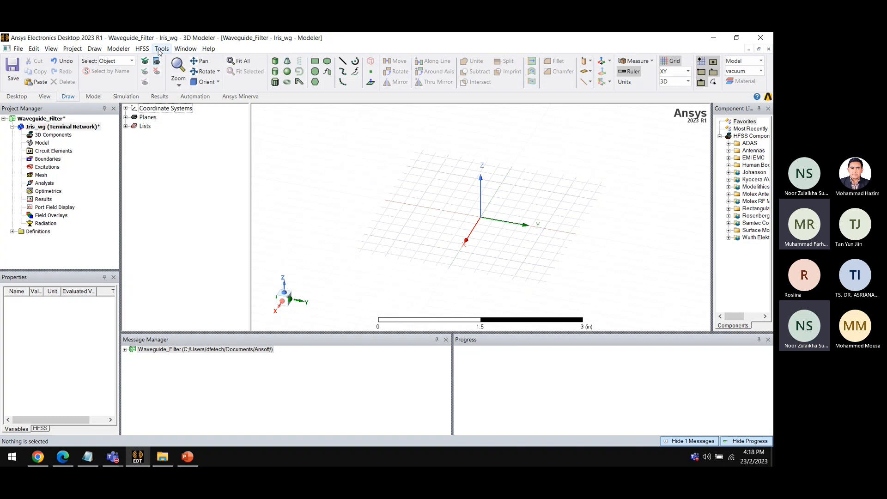
Step: Change the design's solution type to HFSS network analysis with the Modal option
left_click(144, 50)
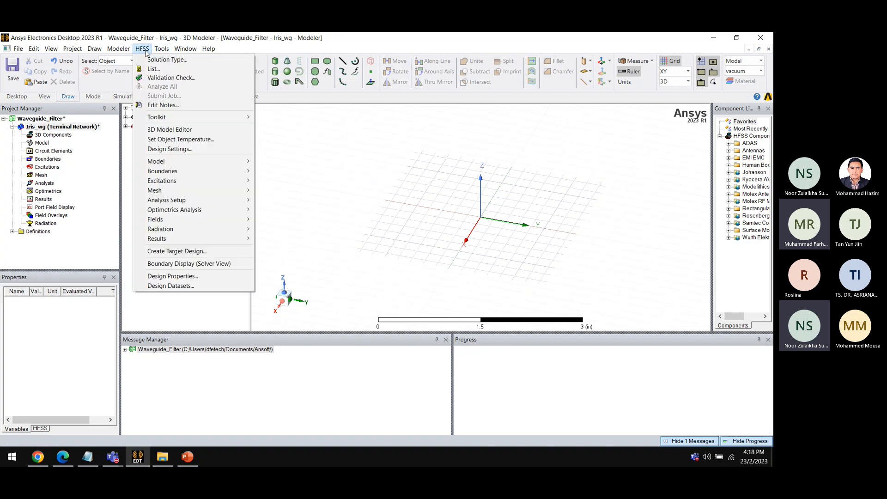
left_click(168, 60)
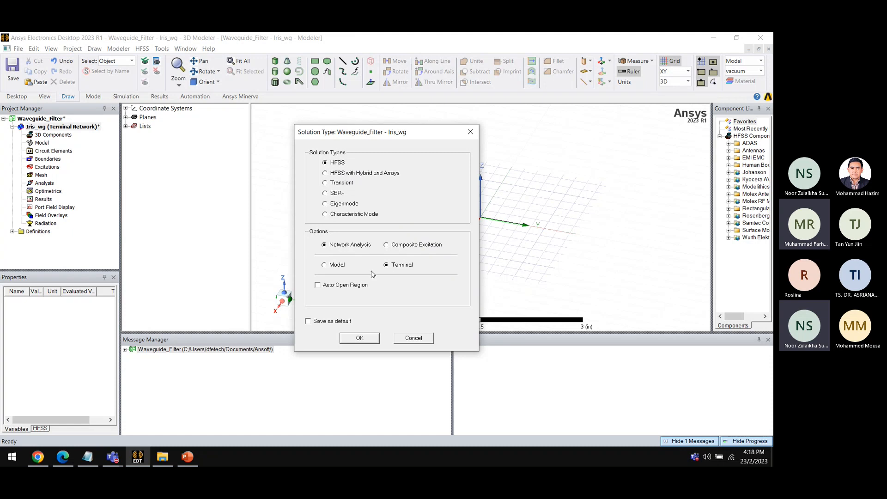
left_click(328, 267)
left_click(361, 339)
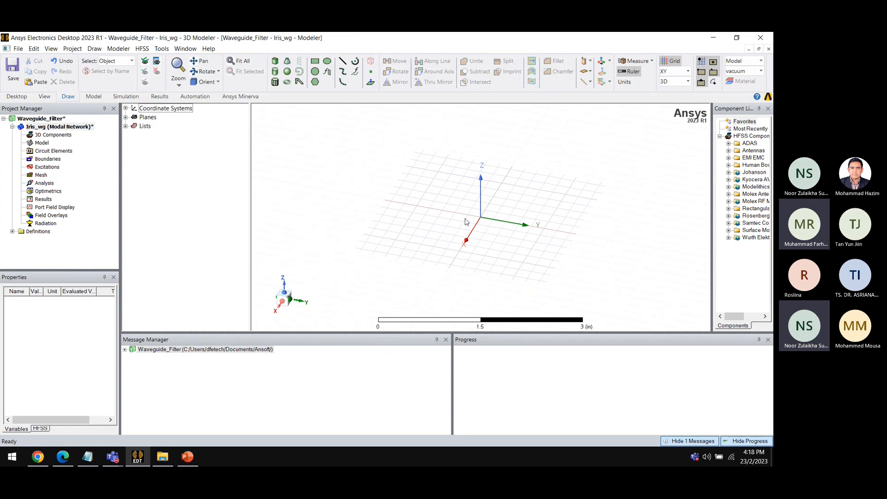
left_click(140, 49)
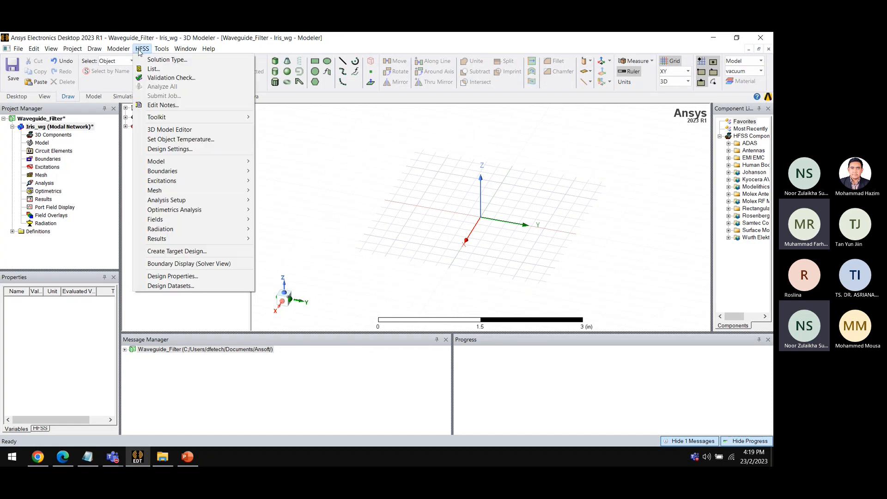
left_click(223, 276)
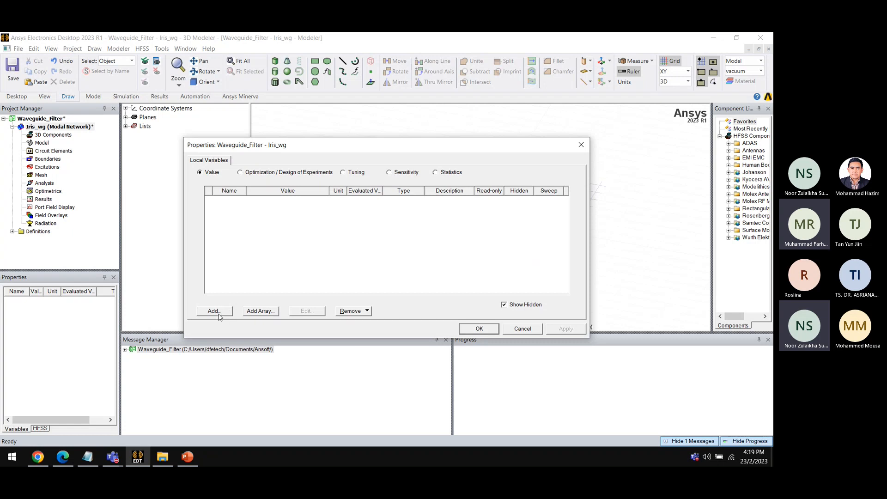
left_click(581, 145)
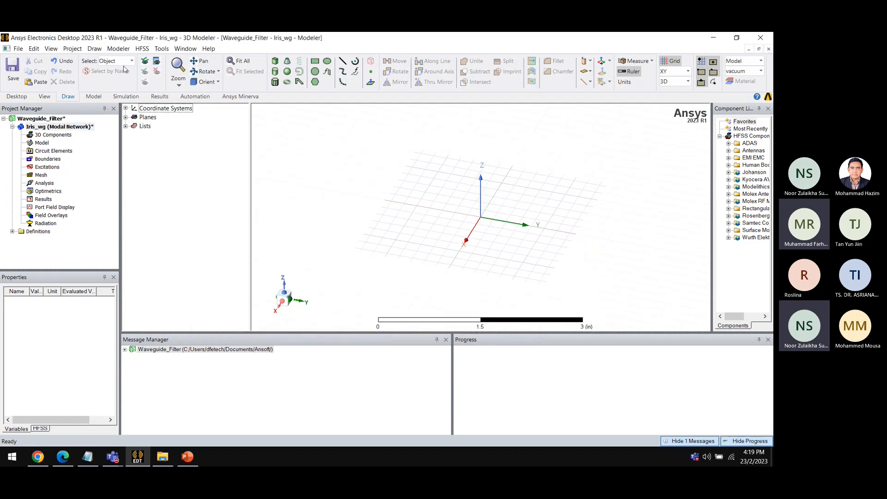
Step: Add a design variable Xwg with the value 0.9in, checking the dimensions on the Geometry slide in PowerPoint
left_click(143, 49)
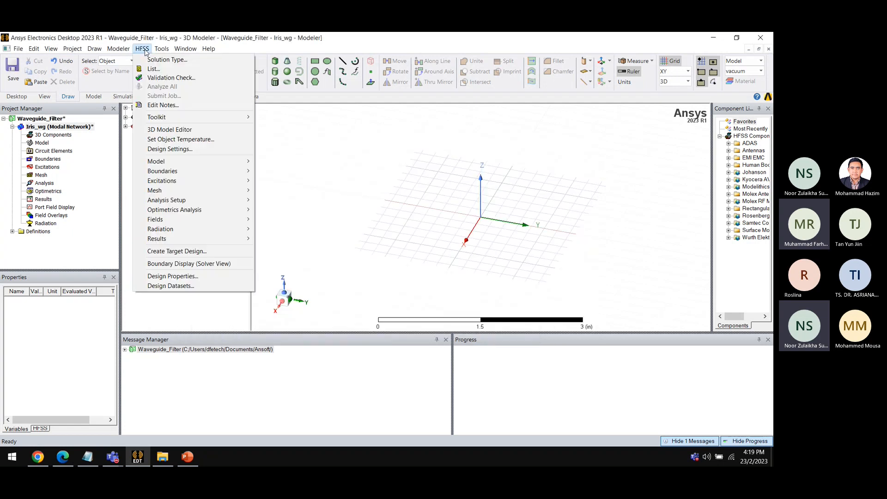
left_click(174, 276)
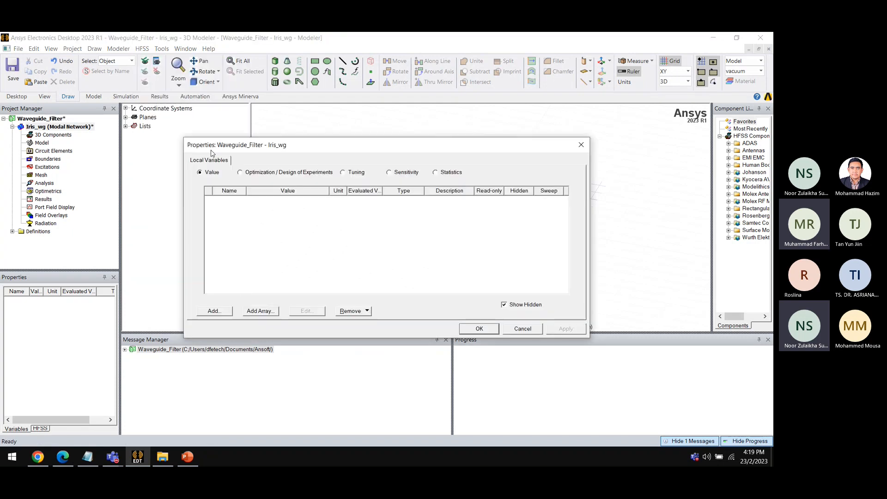
left_click(215, 310)
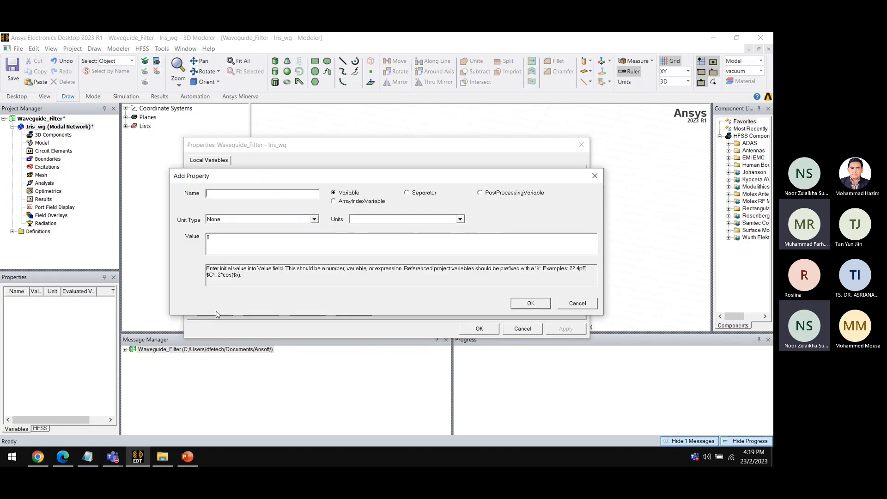
left_click_drag(219, 177, 231, 176)
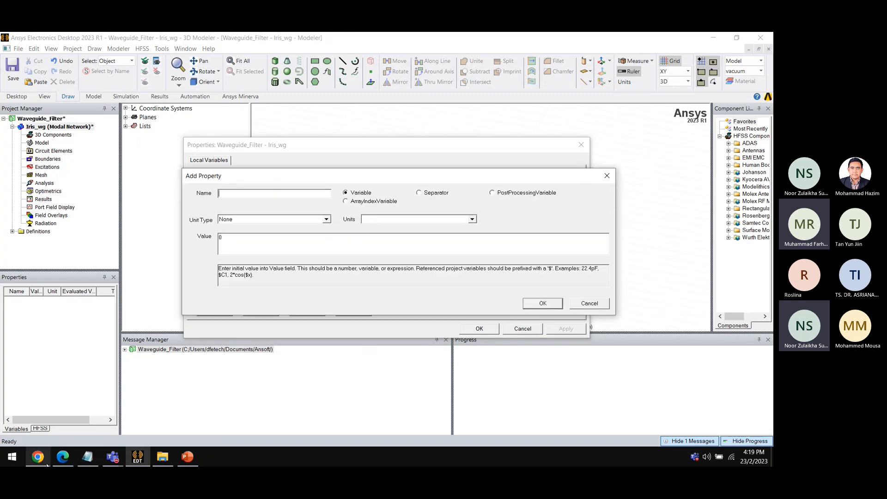
left_click(190, 457)
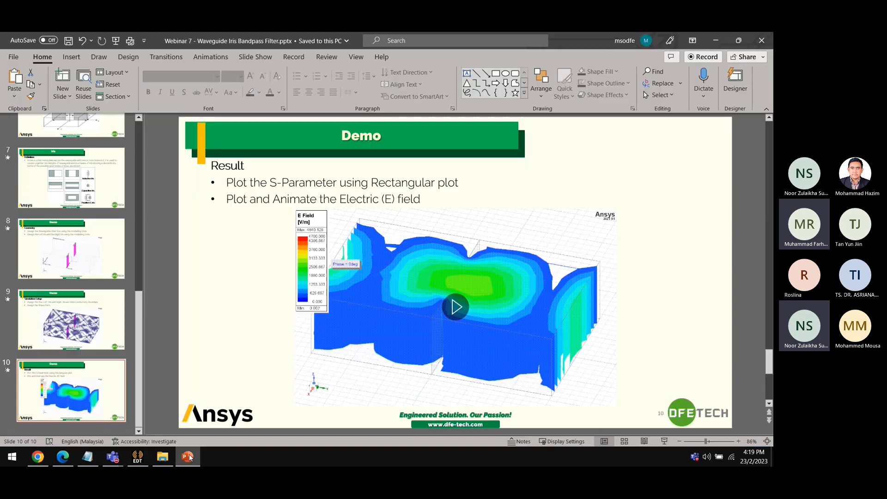
scroll(304, 300, "up", 2)
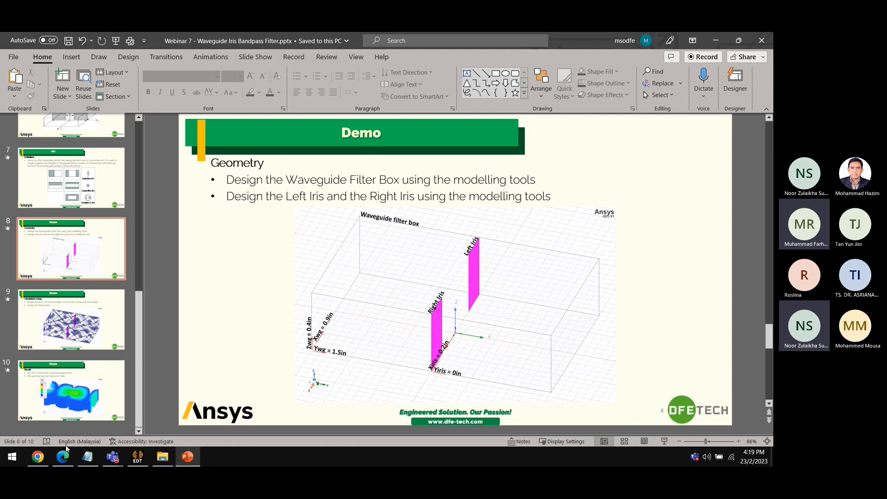
left_click(138, 457)
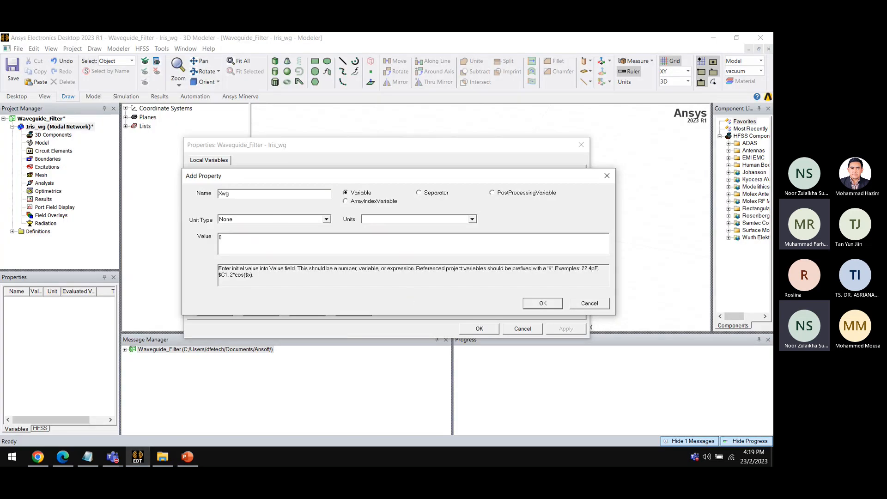
type("0")
left_click(543, 304)
Step: Add the design variables Ywg with the value 1.5in and Zwg with the value 0.4in
left_click(214, 311)
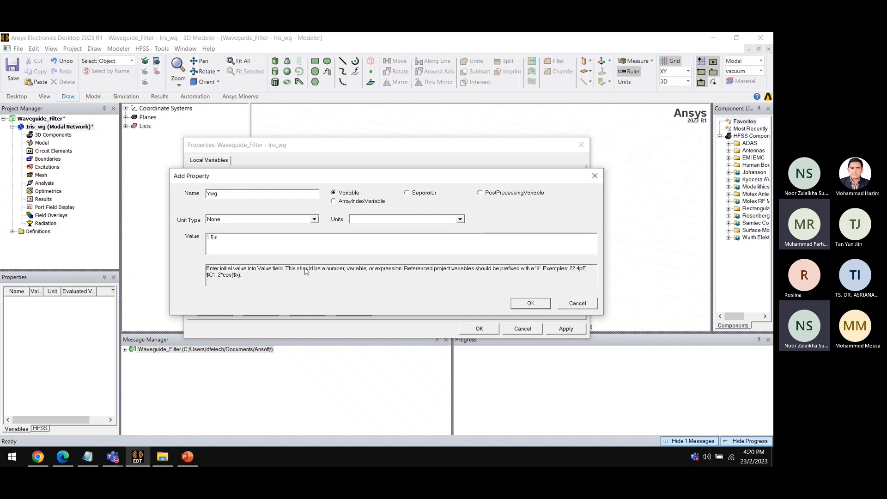
left_click(533, 306)
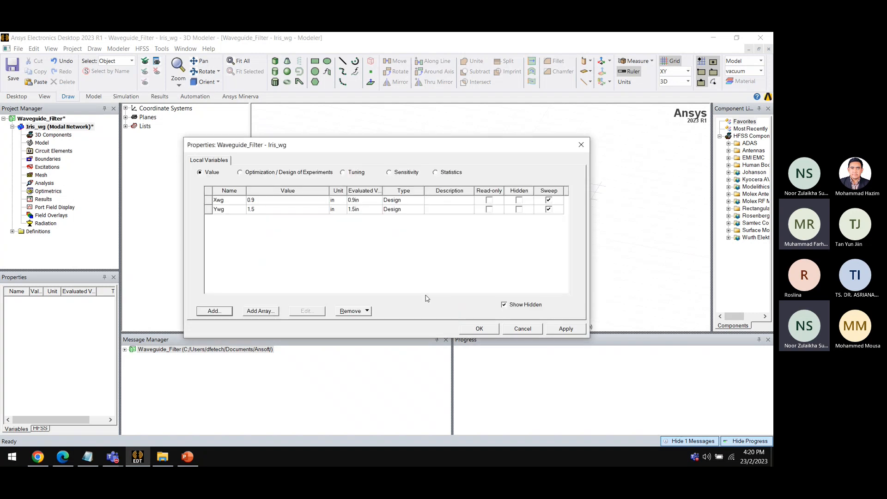
left_click(214, 311)
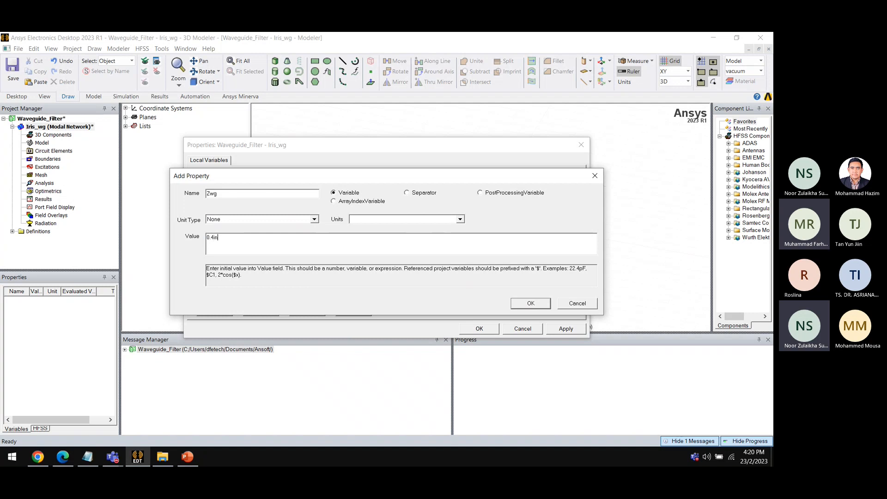
left_click(534, 303)
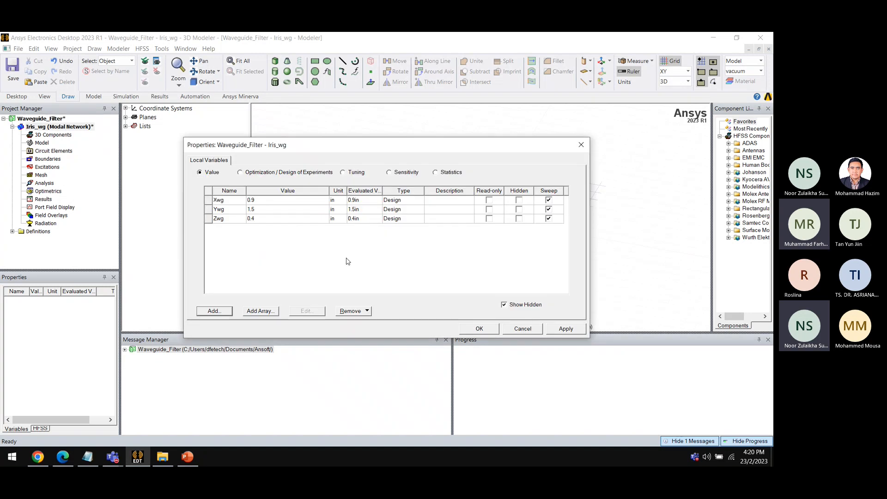
Step: Add the design variables Xiris at 0.2in and Yiris at 0in, apply them, and show the Iris_wg design's variables
left_click(214, 311)
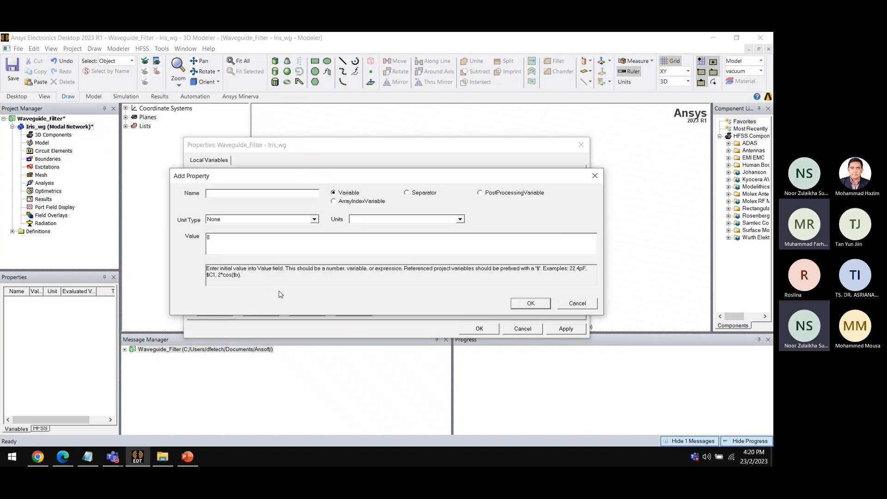
left_click(259, 191)
left_click(529, 303)
left_click(214, 311)
left_click(262, 236)
type("in")
left_click(529, 303)
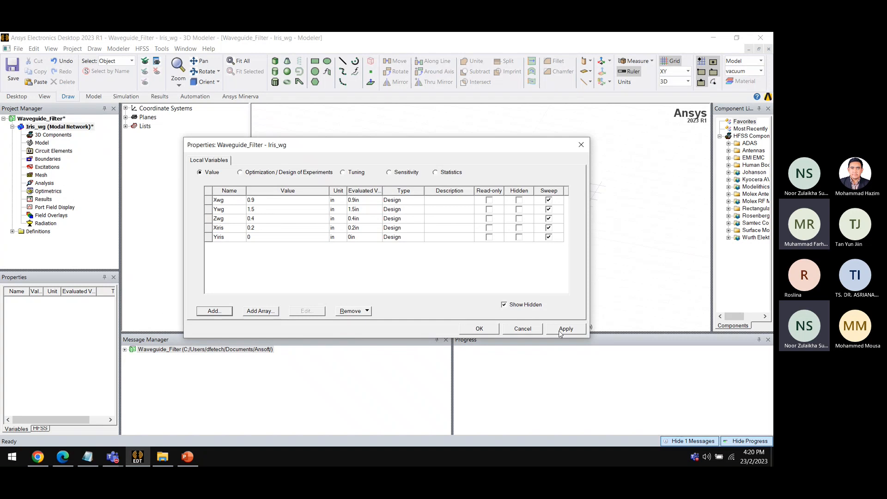
left_click(561, 331)
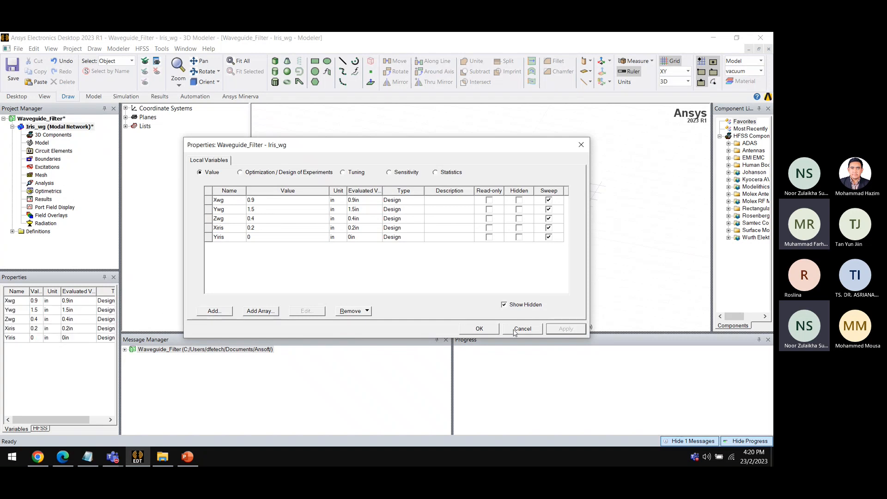
left_click(478, 329)
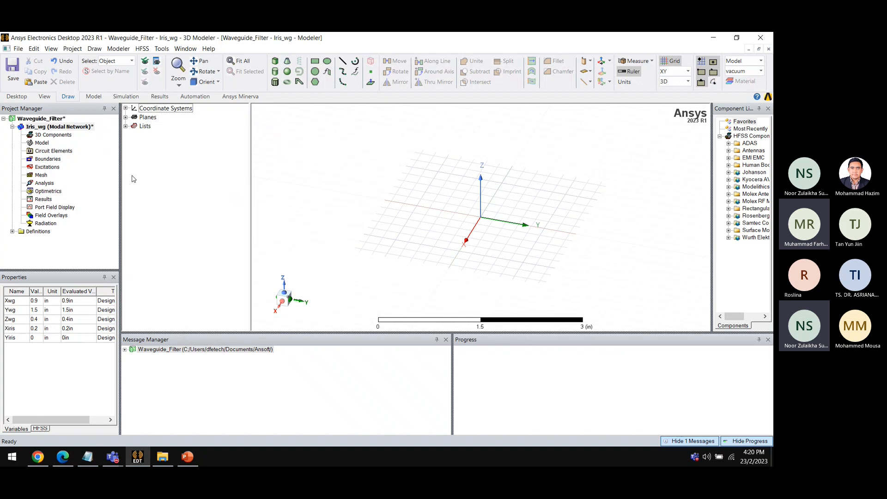
left_click(53, 135)
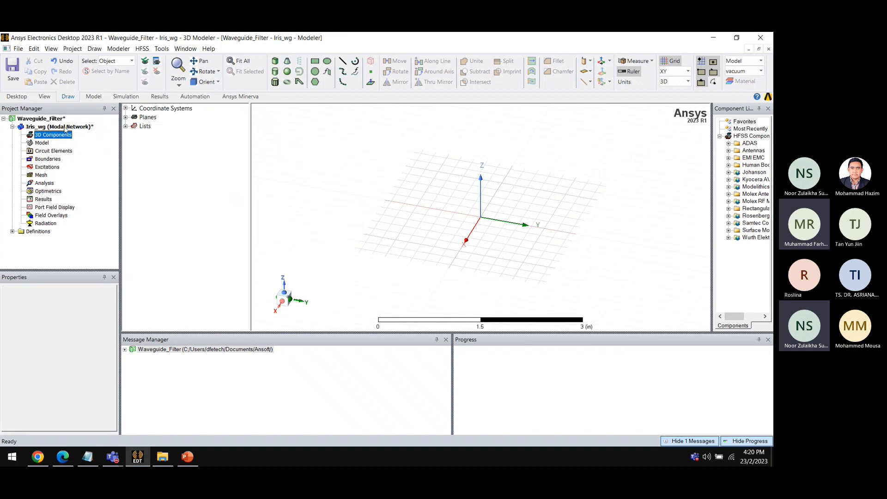
left_click(60, 127)
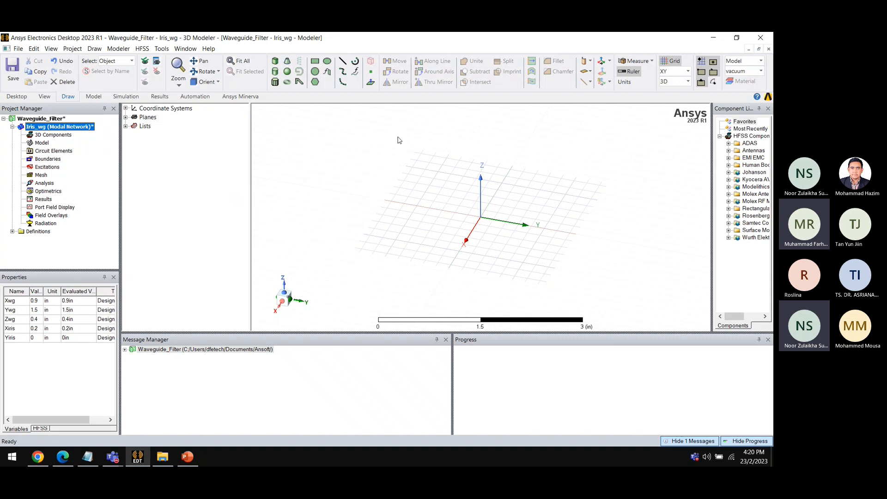
left_click(315, 63)
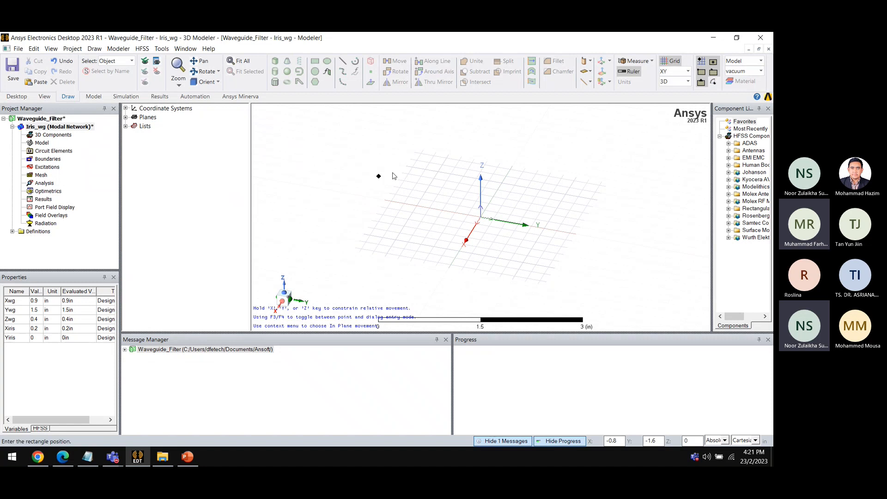
key("Escape")
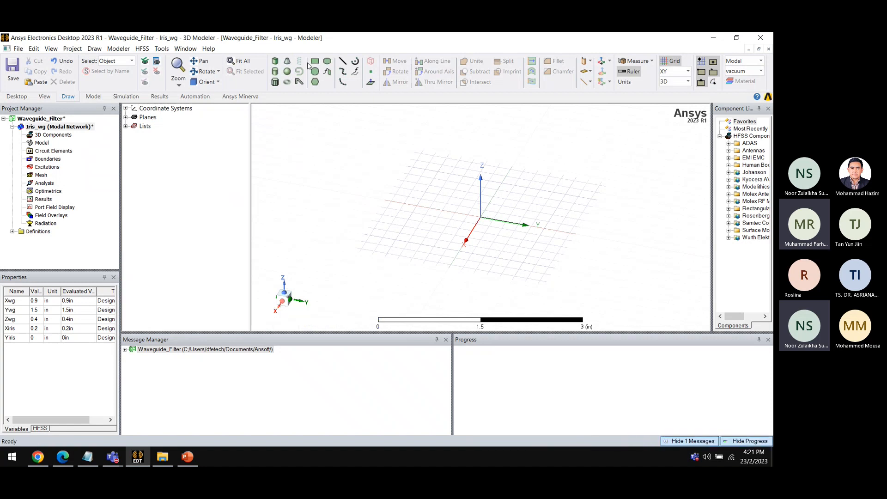
left_click(275, 61)
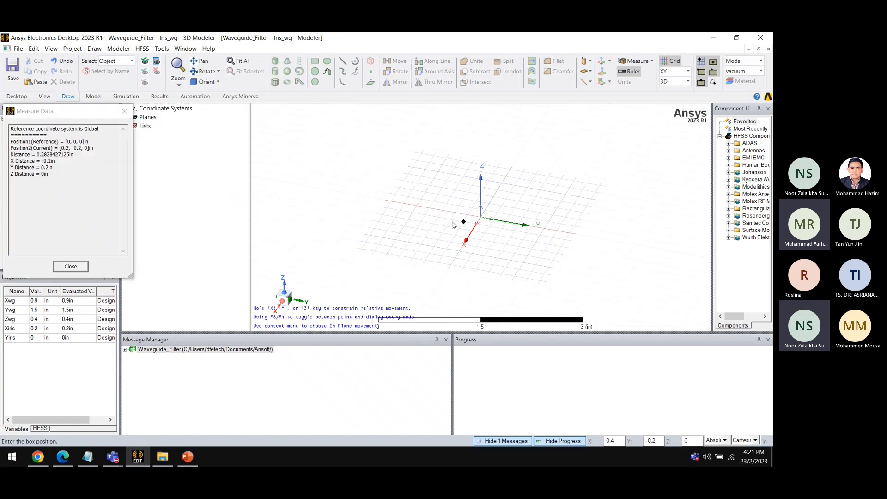
left_click(439, 174)
left_click(396, 239)
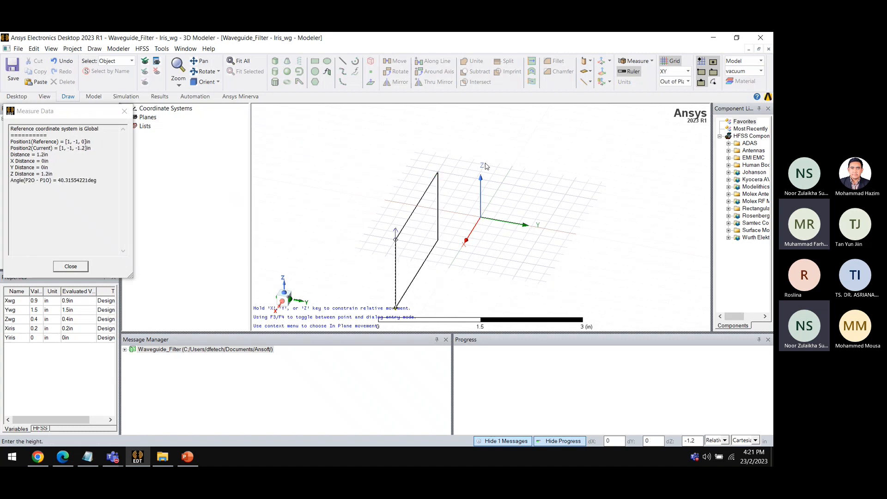
left_click(437, 121)
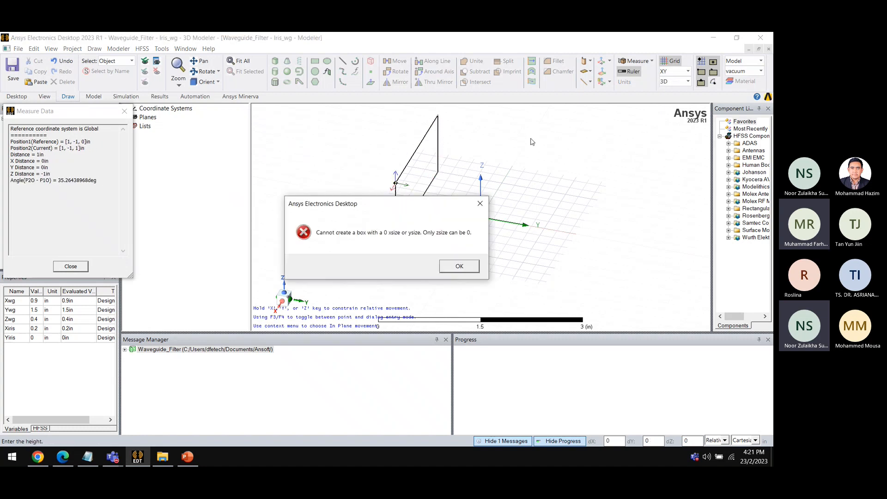
left_click(480, 203)
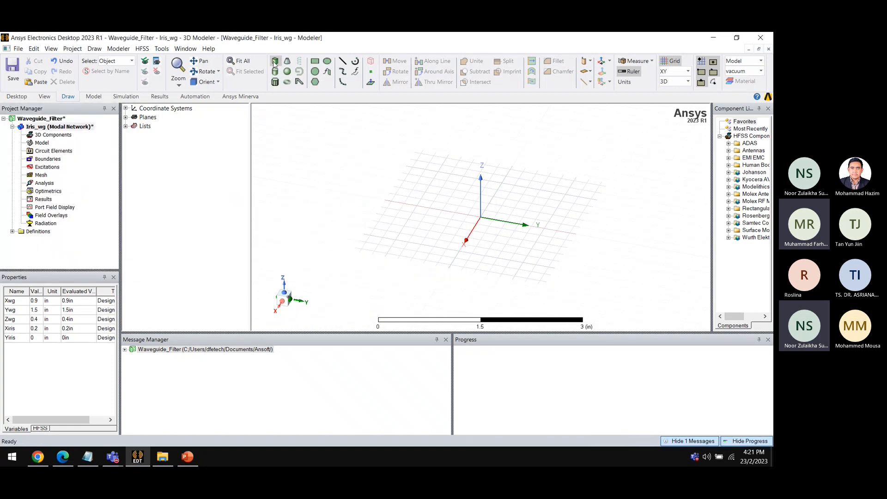
Step: Draw a box about 2 in by 2 in at the base and 1 in high around the origin
left_click(274, 64)
left_click(396, 240)
left_click(566, 196)
left_click(566, 142)
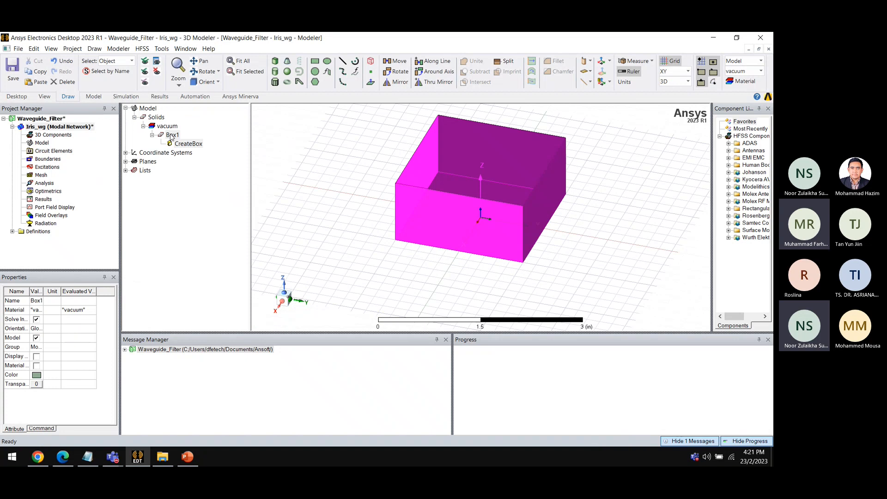
Step: Rename the new box as wgbox, set its transparency to 0.8 and apply the attributes
left_click(188, 146)
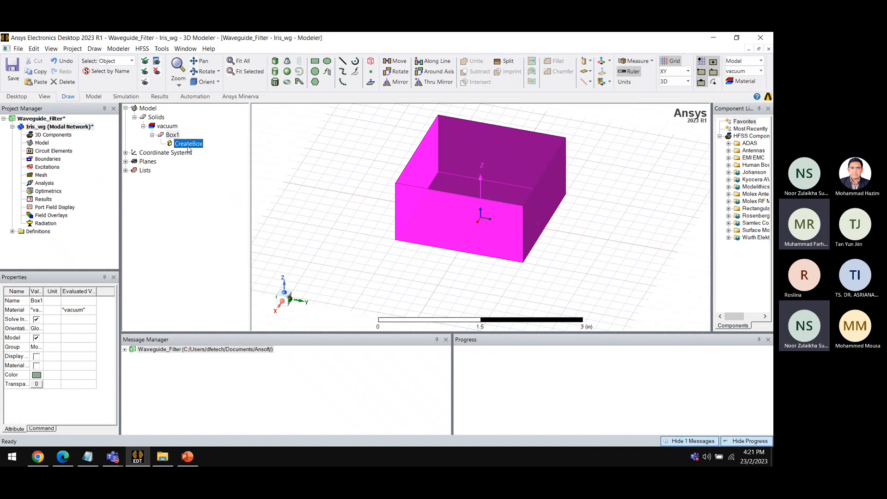
left_click(172, 136)
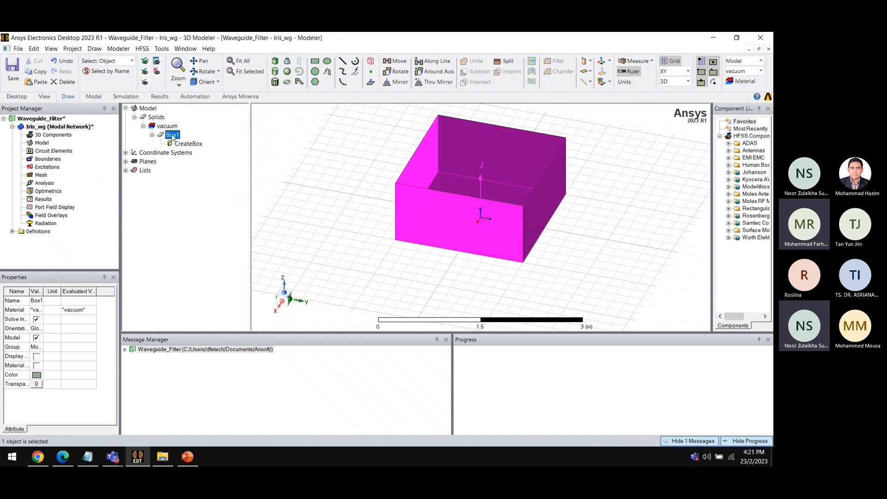
double_click(172, 136)
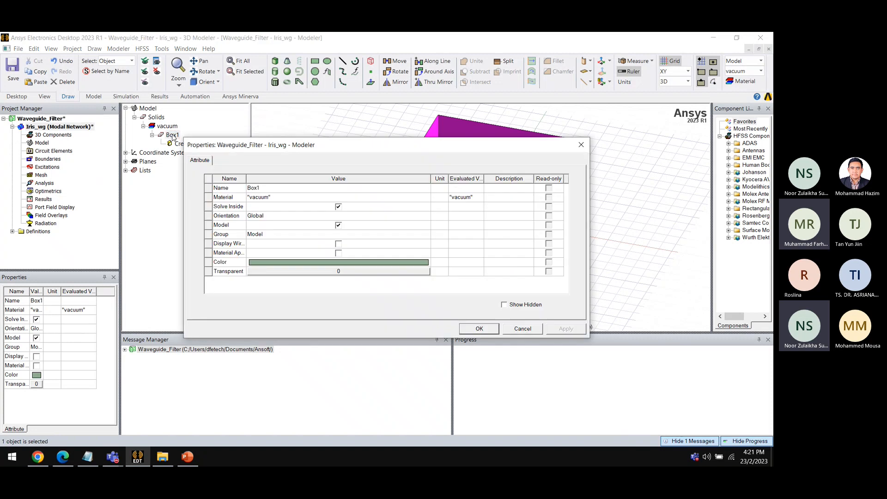
left_click(273, 188)
type("wgb")
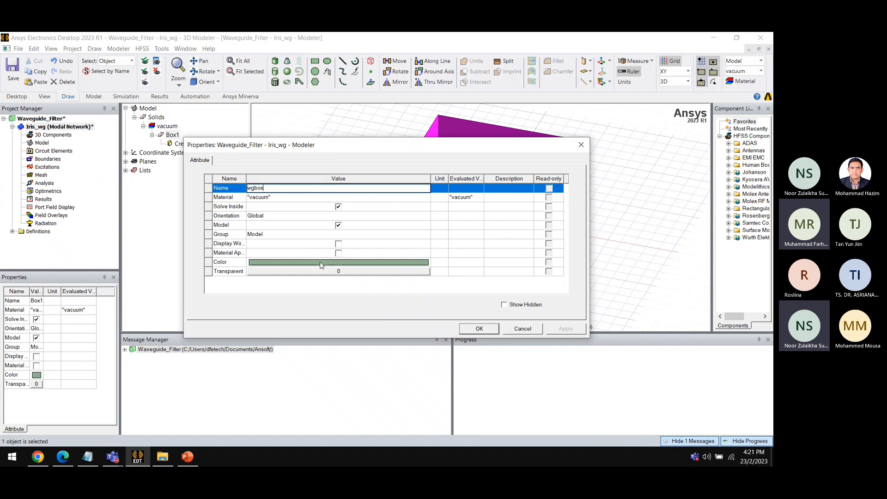
left_click(308, 274)
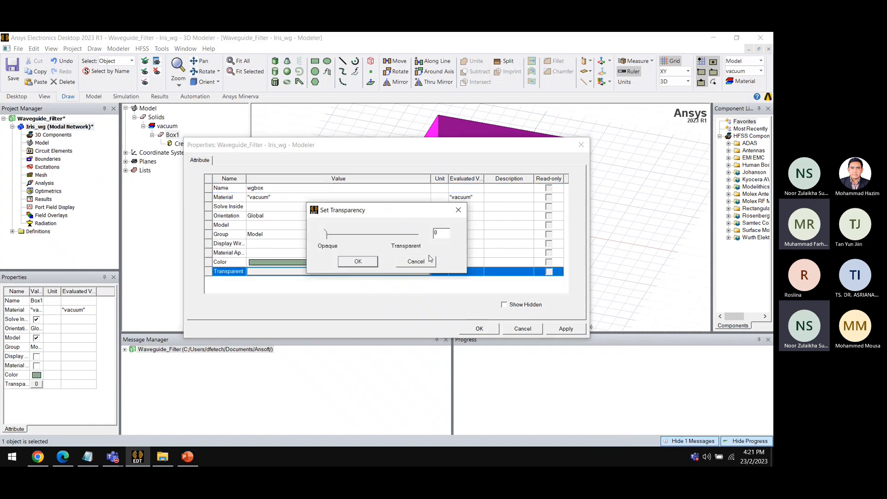
left_click(401, 236)
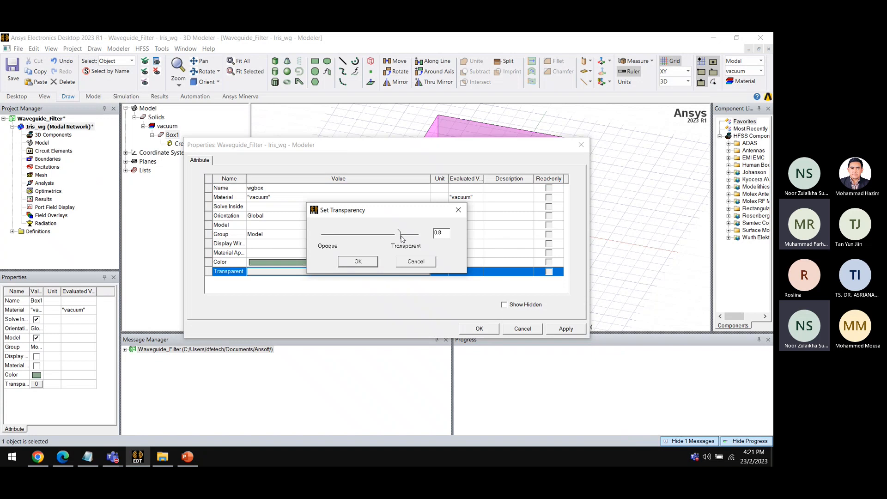
left_click(347, 267)
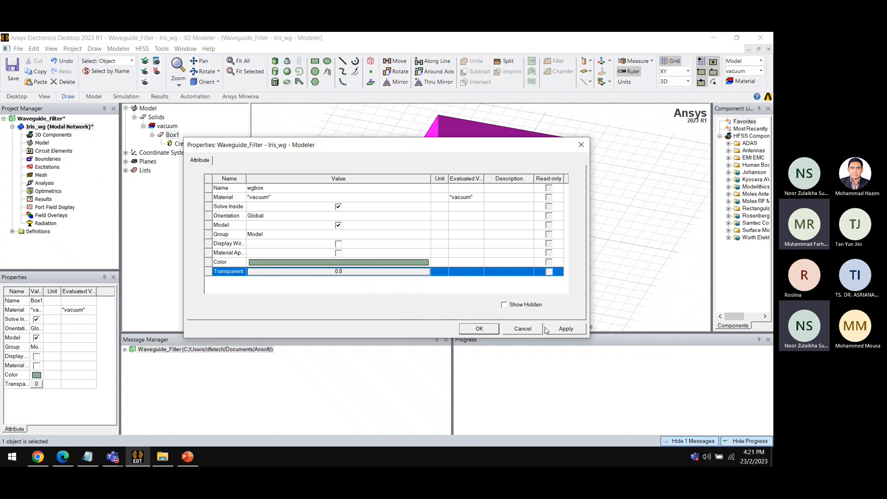
left_click(560, 331)
left_click(483, 329)
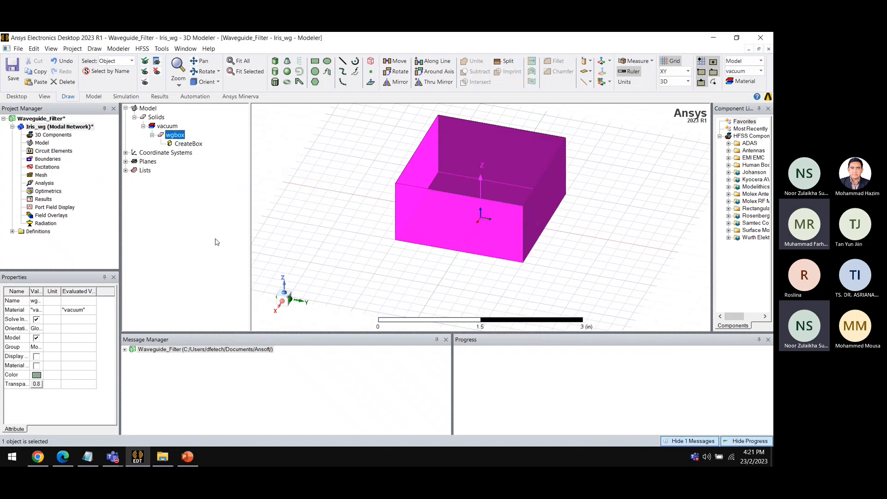
Step: Set the position of wgbox to -Xwg/2, -Ywg/2, 0 in its creation properties
left_click(187, 145)
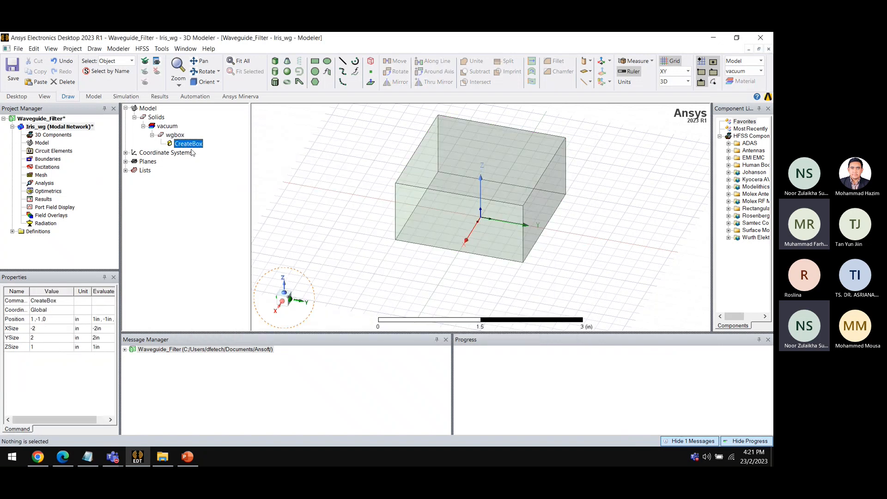
double_click(188, 145)
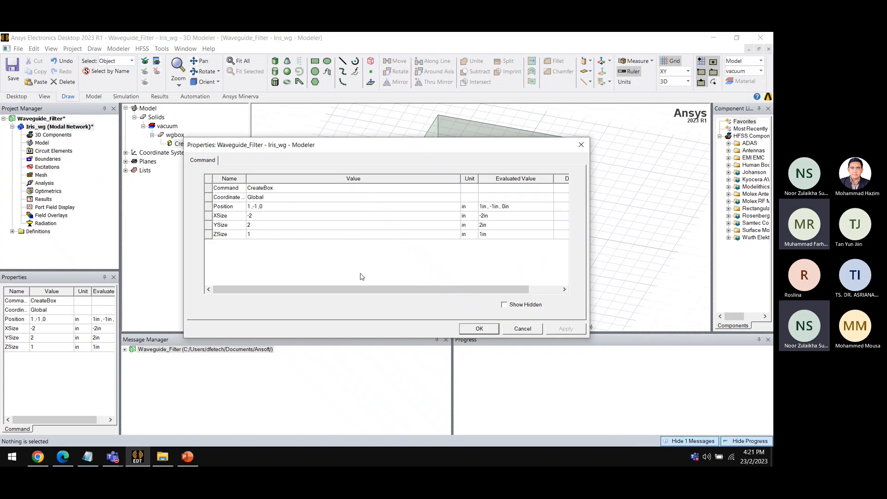
left_click(249, 208)
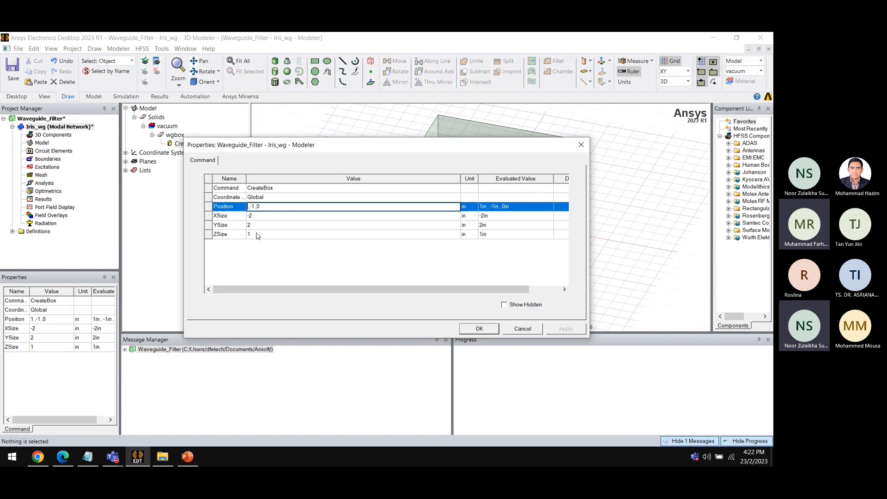
type("-Xwg/2 ,-Ywg")
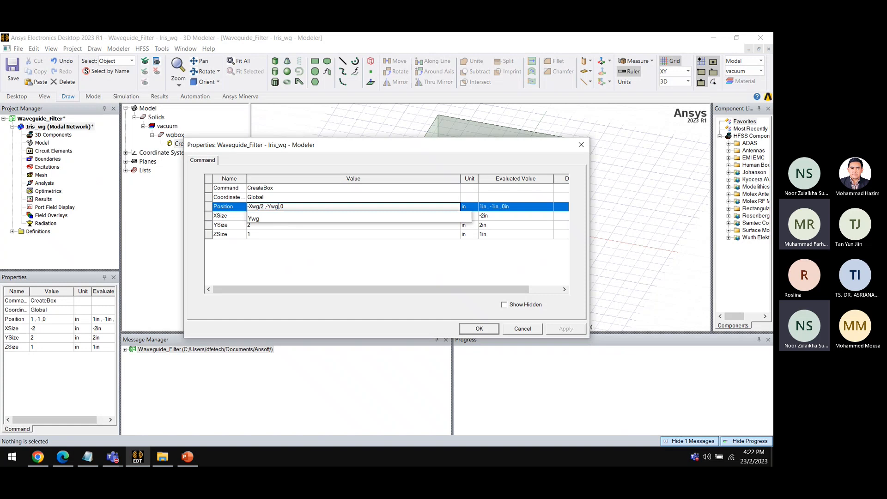
type("/2")
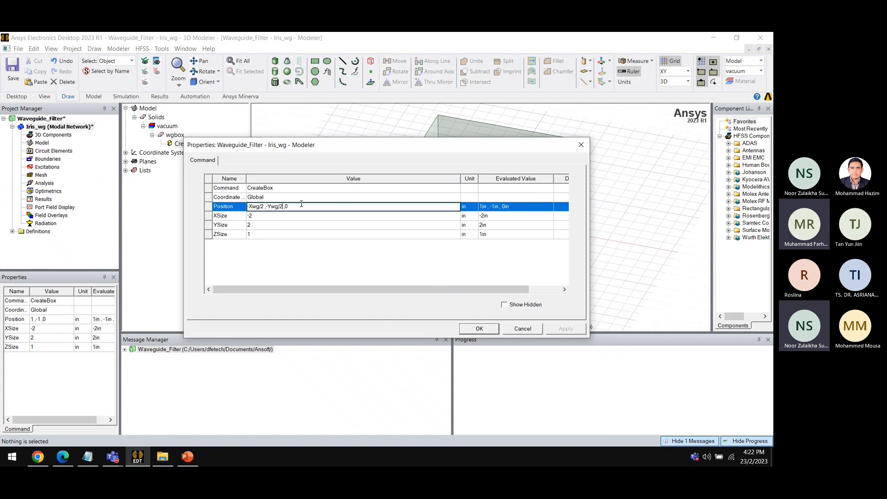
Step: Set wgbox's XSize to Xwg, YSize to Ywg and ZSize to Zwg, and apply the dimensions
left_click(255, 216)
double_click(256, 216)
type("Xwg")
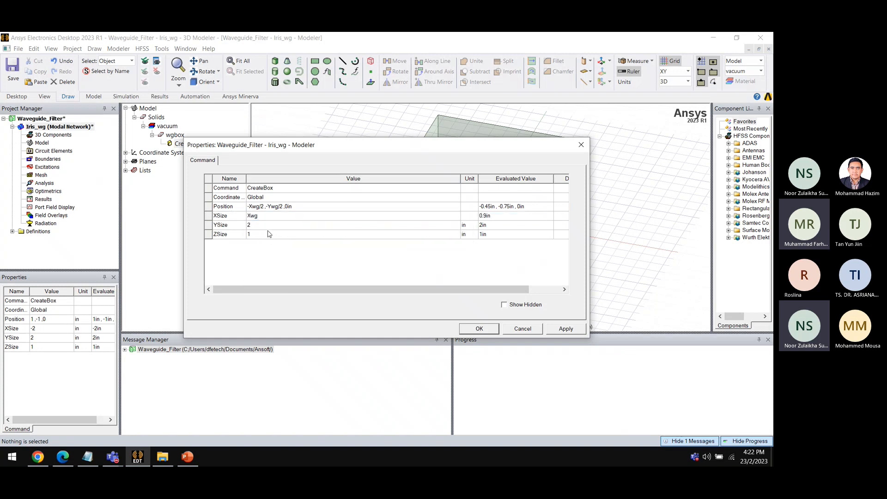
left_click(266, 226)
type("Yw")
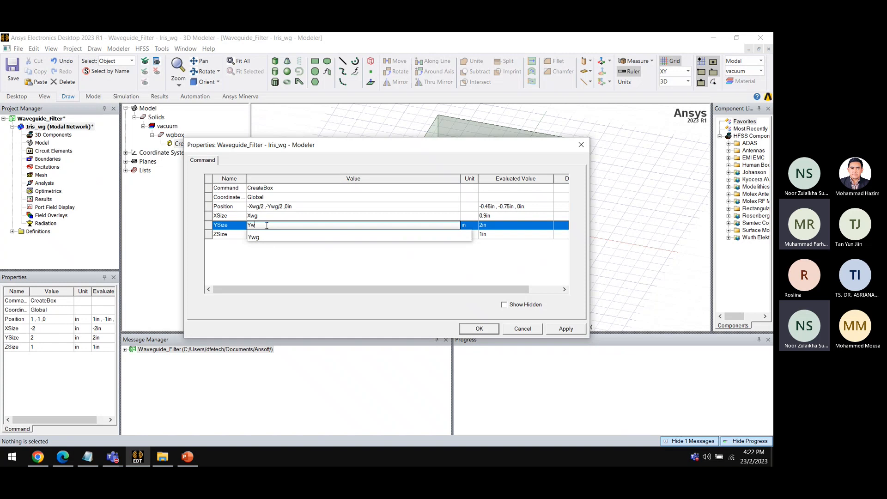
type("g")
key("Return")
left_click(265, 235)
type("Z")
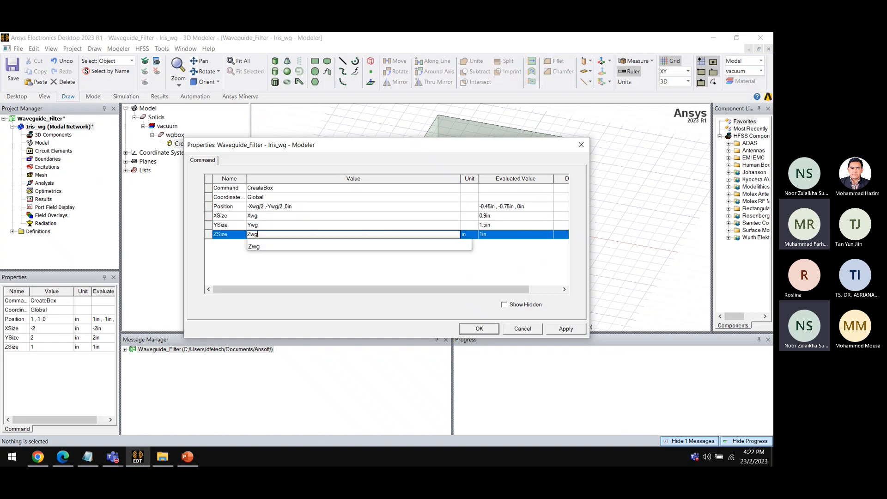
left_click(566, 329)
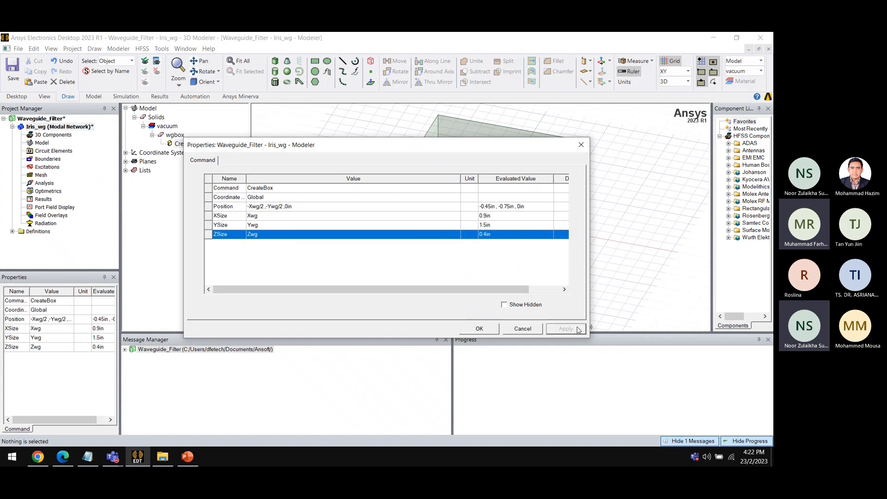
left_click(485, 331)
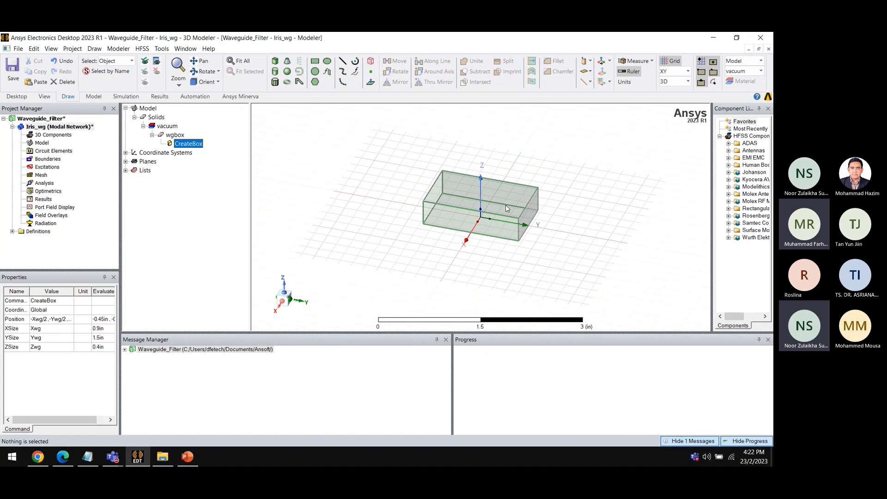
Step: Test the box's parametric length by setting the design variable Ywg to 2in and restoring it to 1.5in
scroll(507, 208, "up", 3)
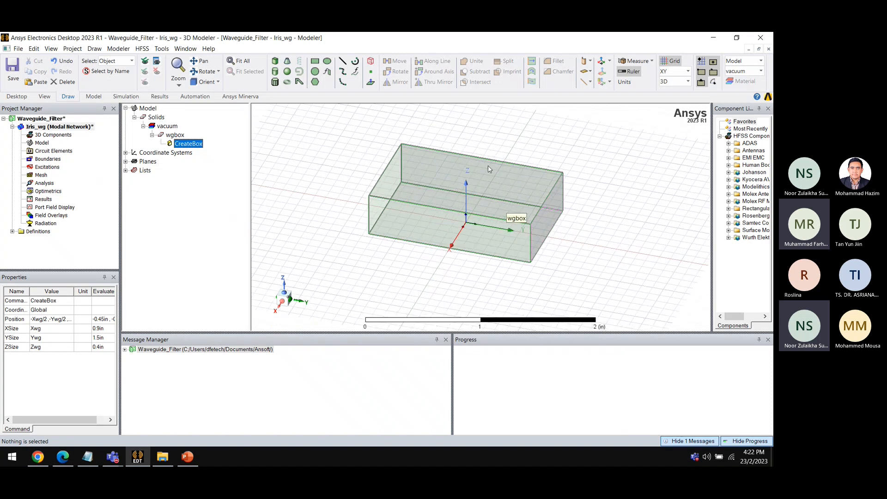
scroll(504, 197, "up", 2)
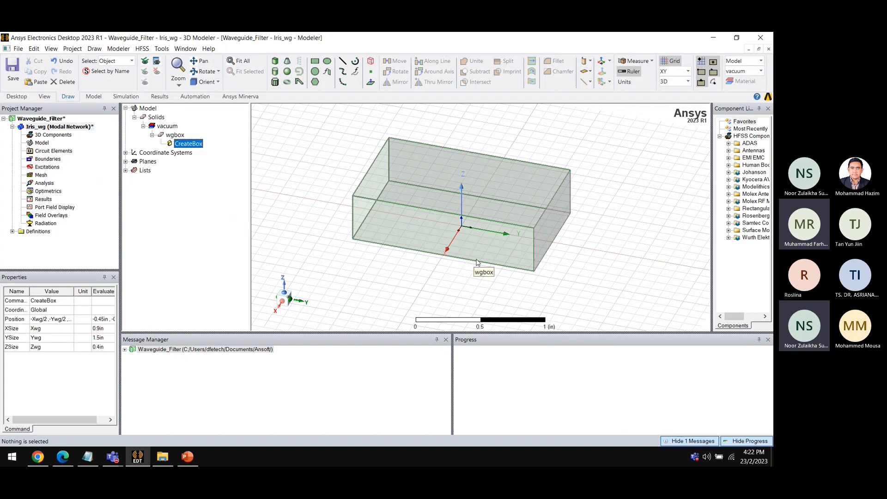
left_click(58, 127)
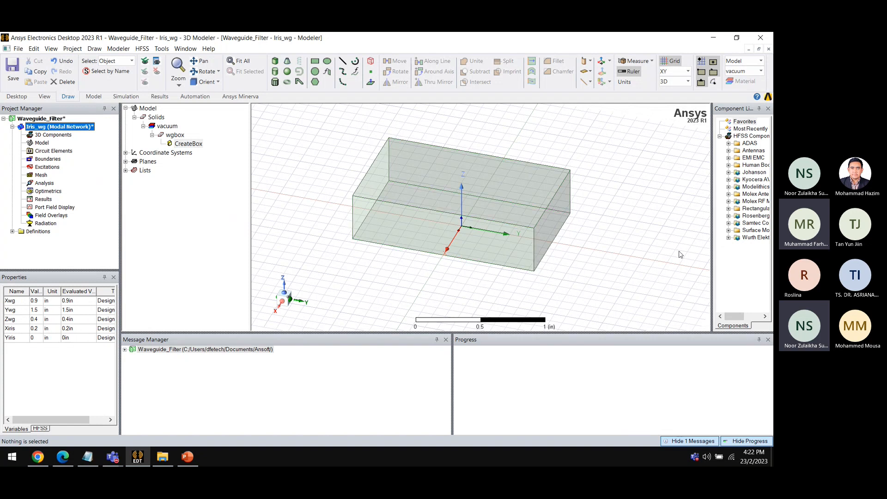
left_click(70, 312)
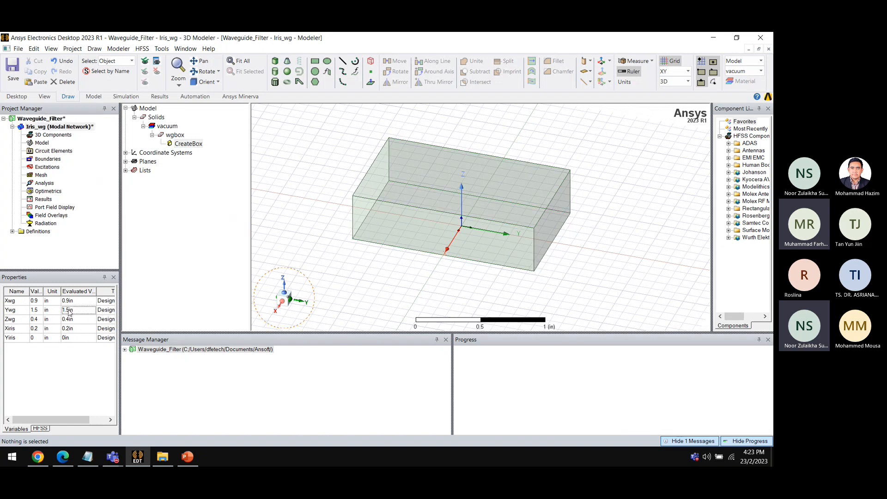
left_click(40, 311)
left_click(41, 311)
left_click(42, 316)
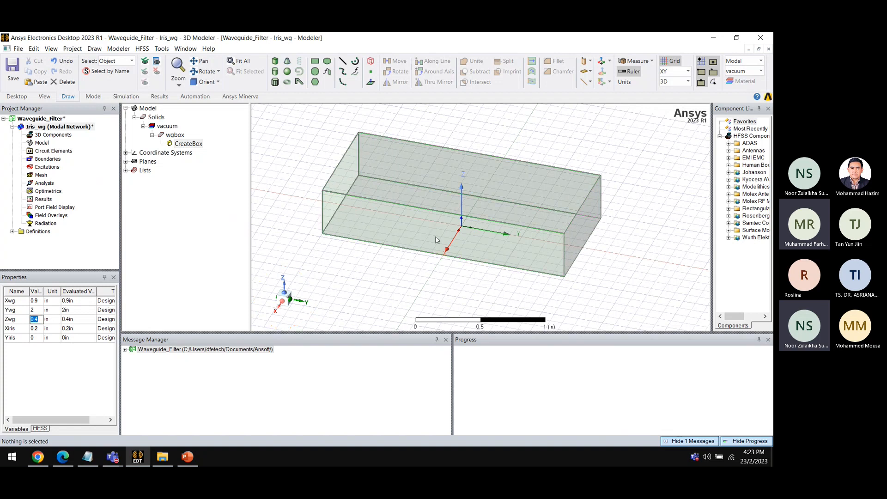
left_click(50, 367)
left_click(37, 310)
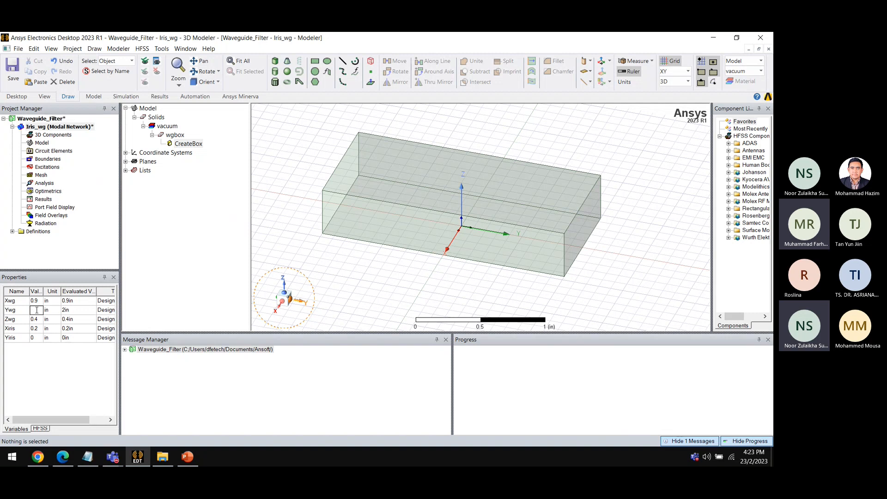
left_click(56, 378)
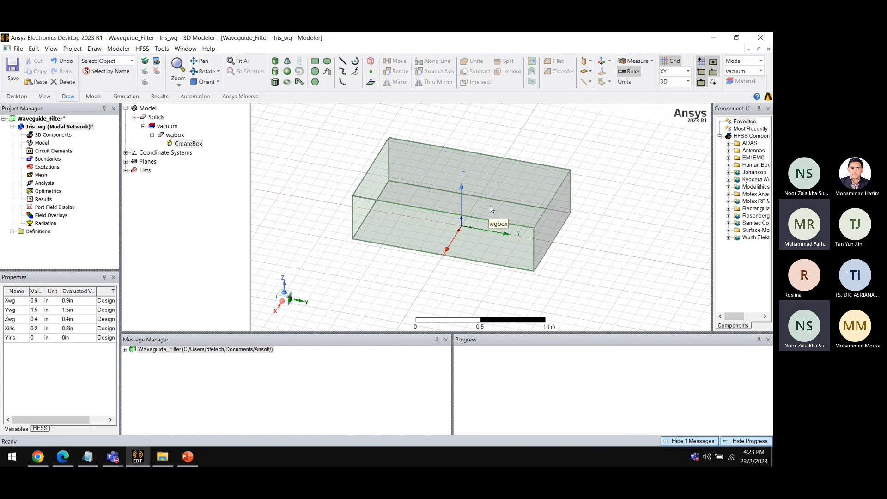
Step: Switch the modeler's drawing plane to XZ
scroll(504, 212, "up", 4)
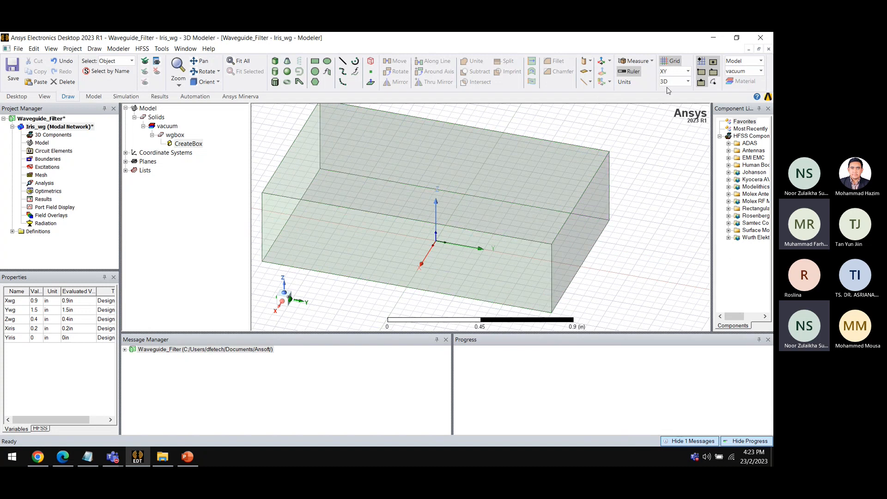
left_click(681, 75)
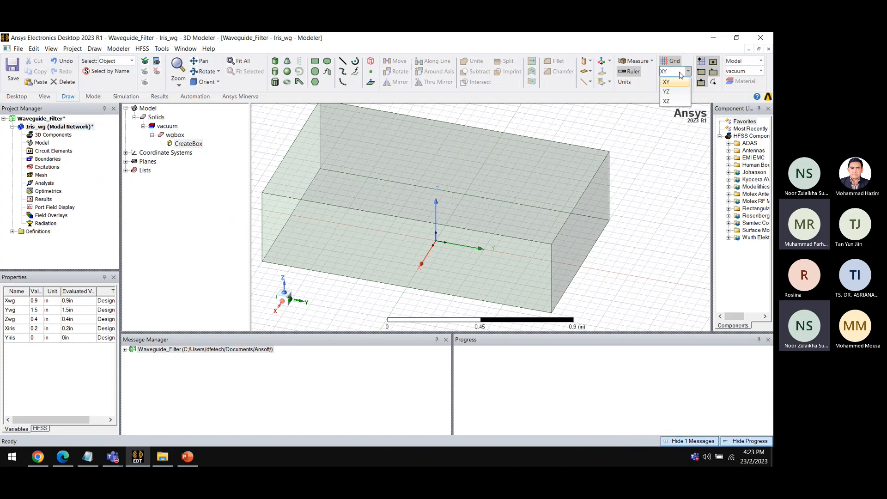
left_click(675, 102)
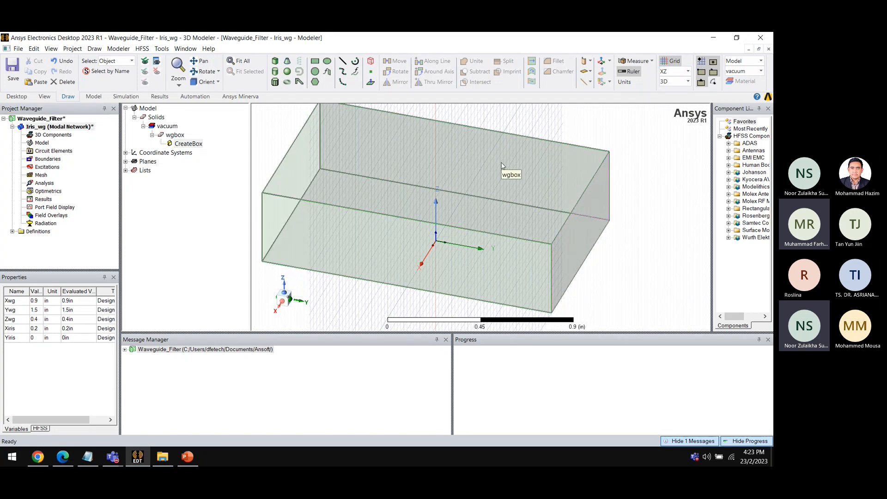
Step: Draw a 0.3 by 0.4 in rectangle in the XZ plane from -0.45, 0, 0 on wgbox's bottom edge and rename it Liris
left_click(316, 63)
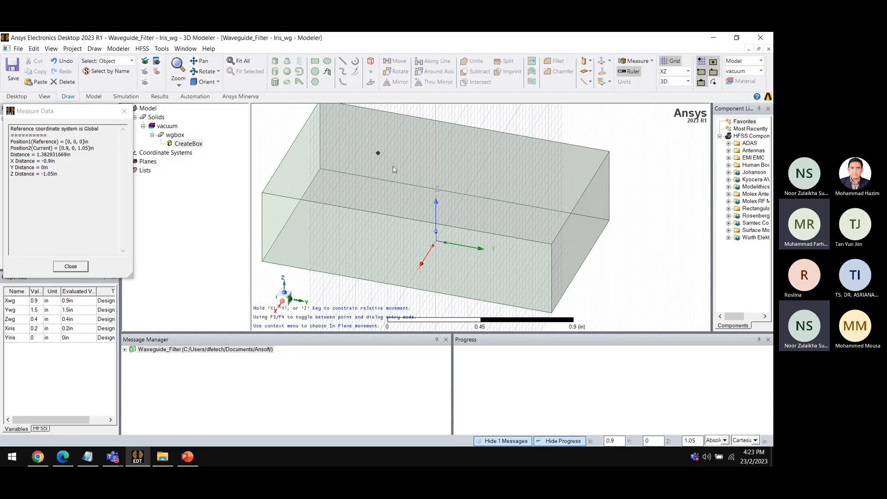
left_click(465, 194)
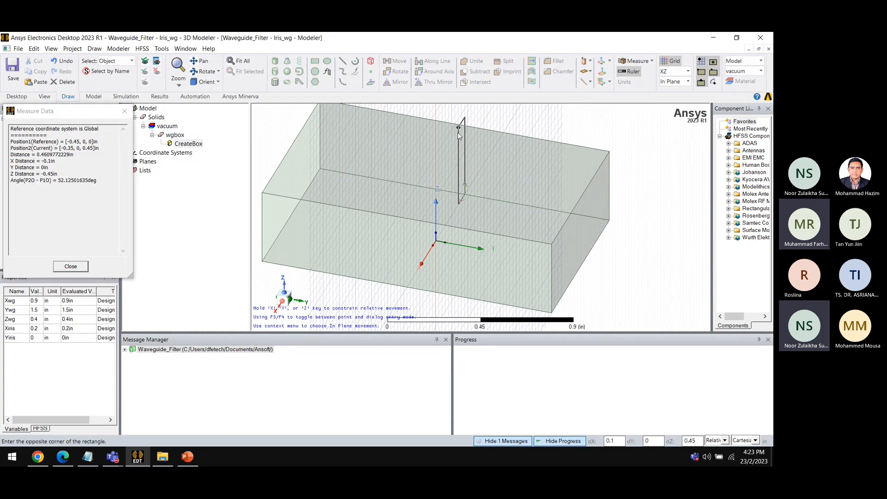
left_click(445, 158)
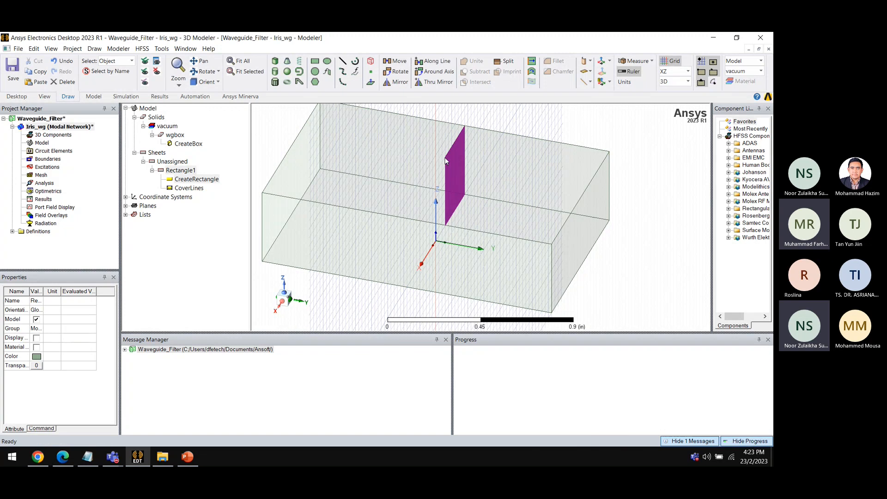
double_click(185, 174)
left_click(279, 189)
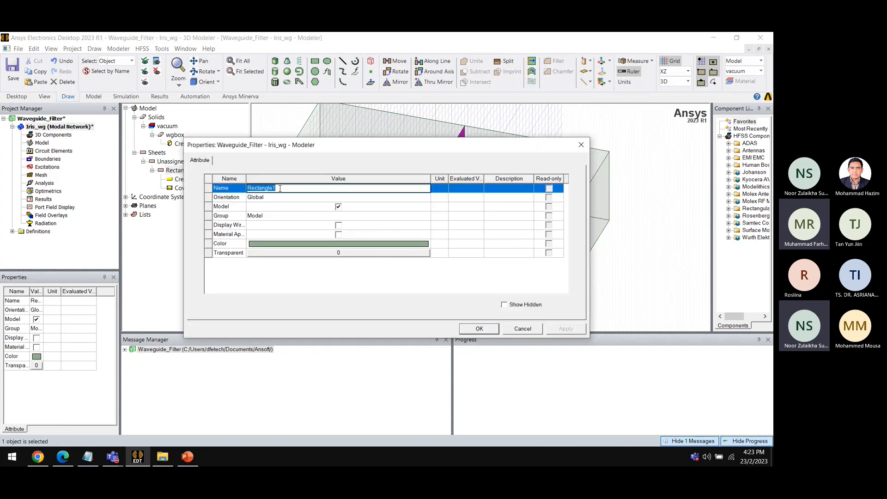
type("Liris")
left_click(484, 333)
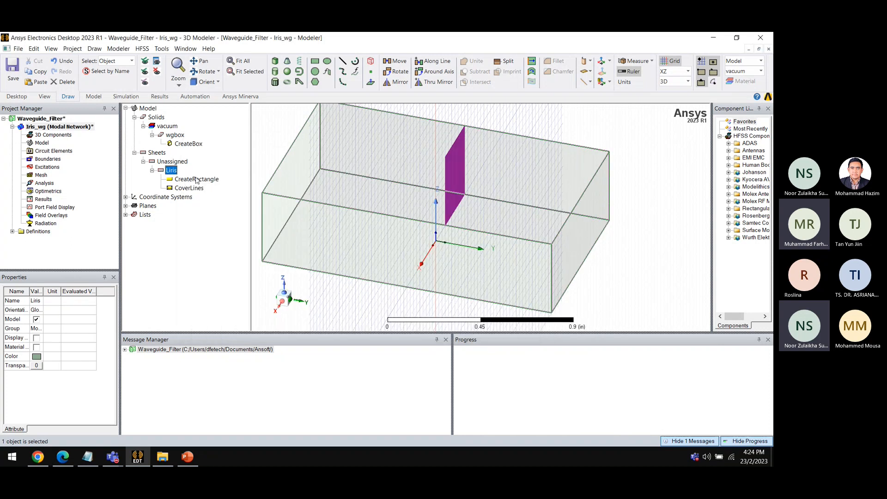
Step: Set Liris's position to -Xwg/2, Yiris, 0in in its CreateRectangle properties
double_click(194, 179)
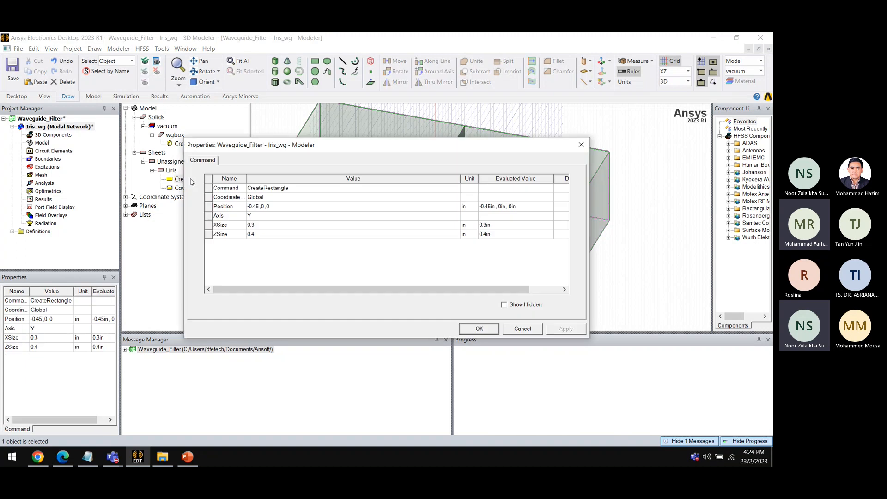
left_click_drag(261, 178, 194, 107)
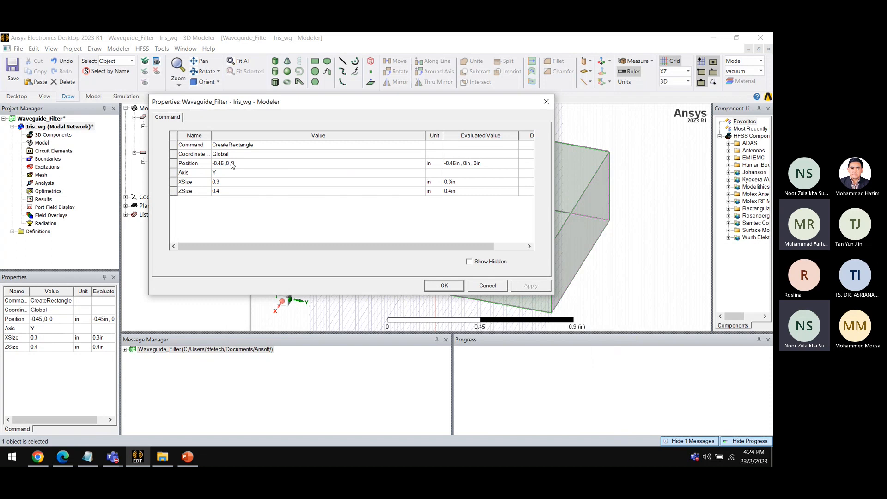
left_click_drag(269, 107, 257, 150)
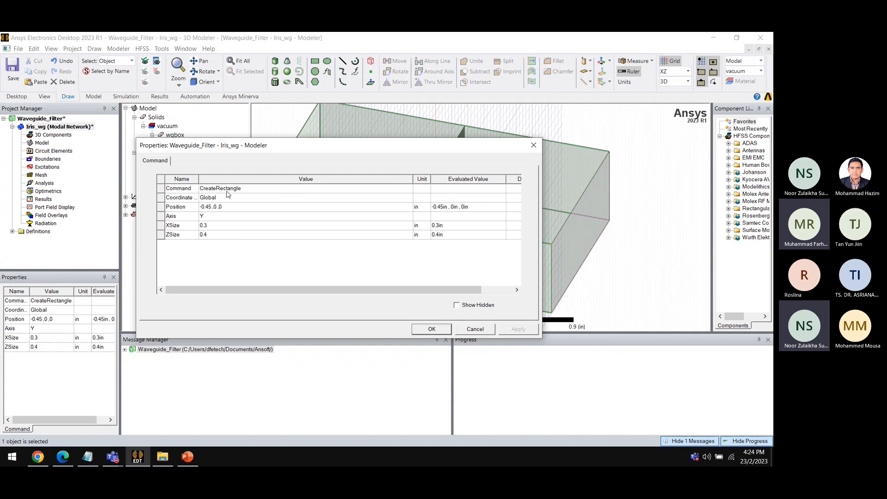
left_click(207, 208)
left_click(207, 209)
left_click(210, 207)
key("BackSpace")
key("BackSpace")
key("BackSpace")
key("BackSpace")
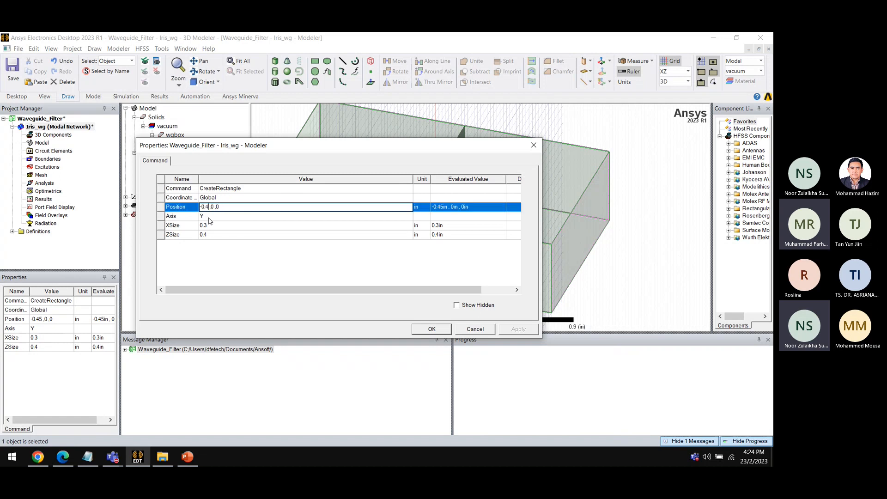
type("Xwg")
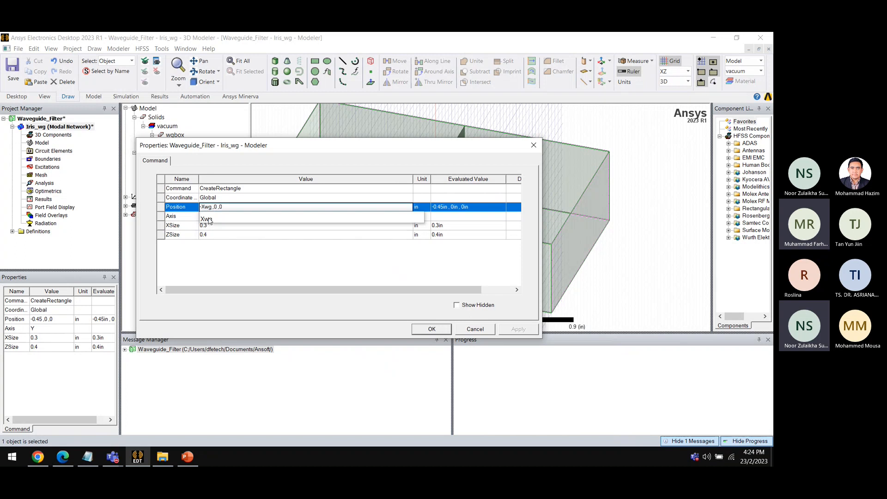
type("/2")
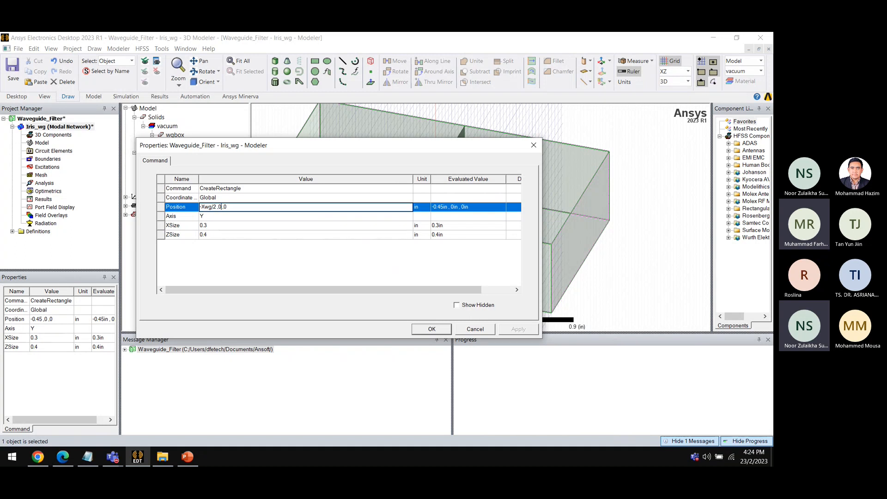
key("BackSpace")
type("Yiris")
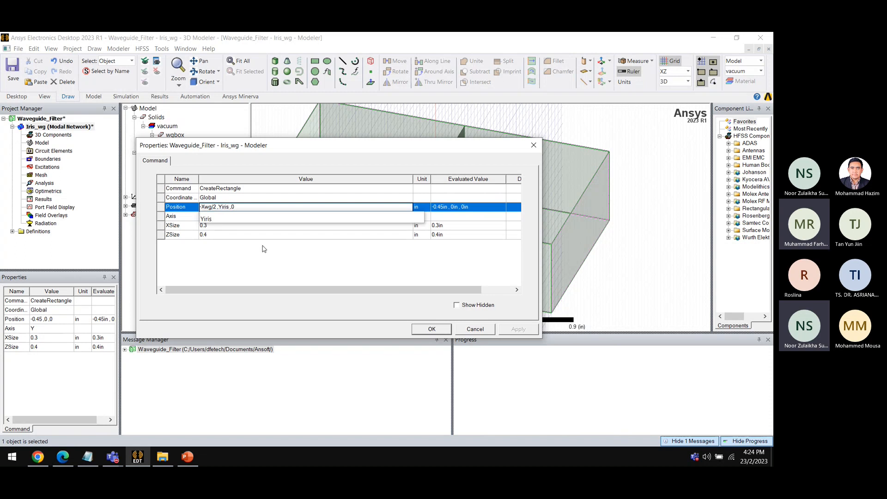
left_click(208, 246)
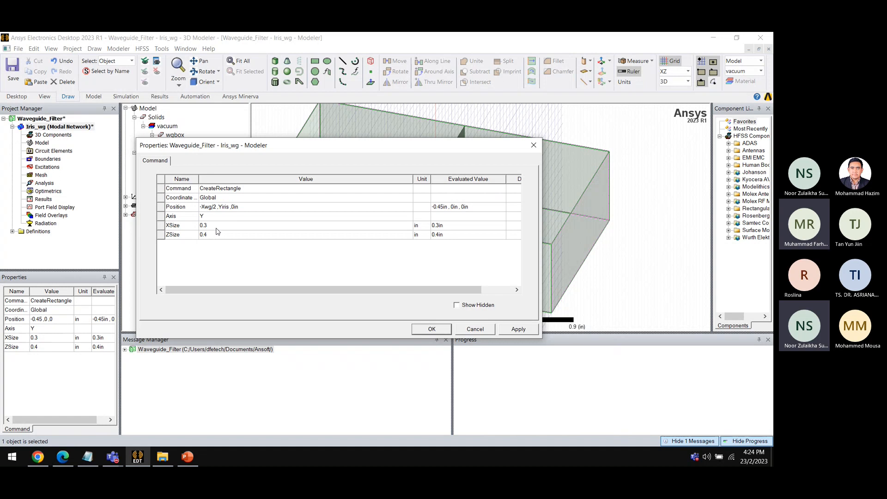
Step: Set Liris's XSize to Xiris and ZSize to Zwg, and apply the rectangle's dimensions
left_click(214, 226)
type("X")
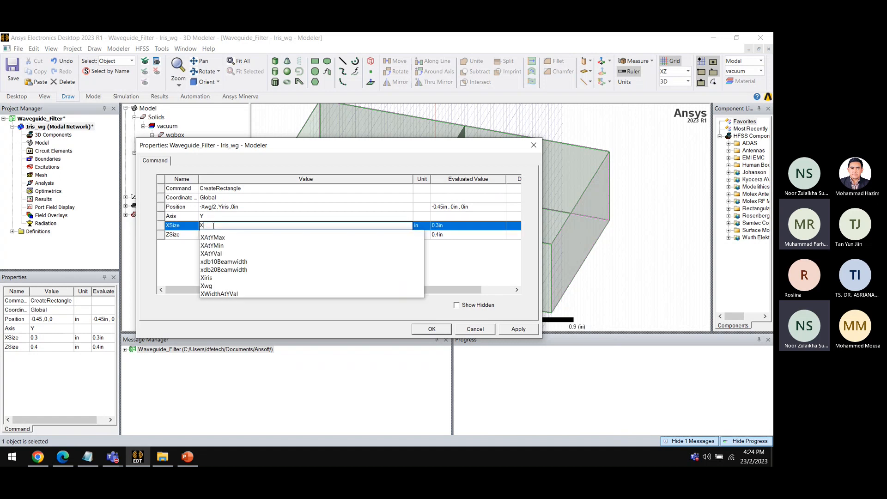
type("iris")
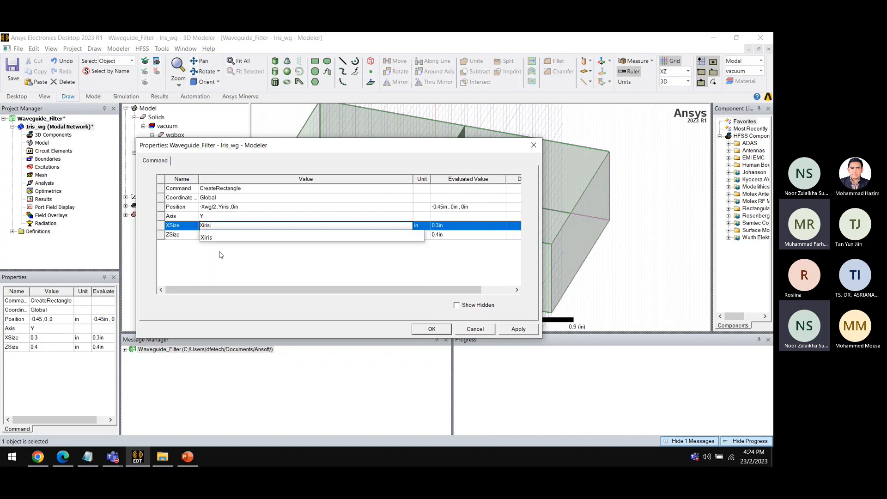
left_click(222, 257)
left_click(211, 234)
type("Zwg")
left_click(280, 277)
left_click(518, 329)
left_click(431, 328)
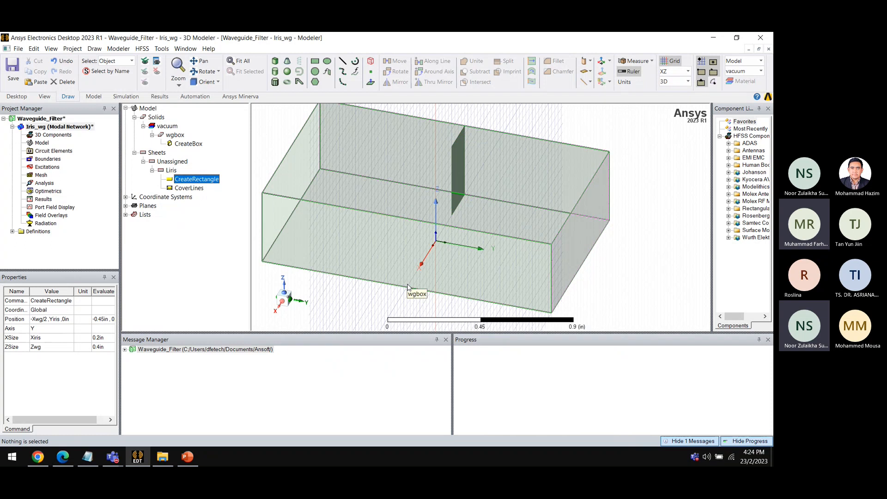
Step: Draw a second XZ rectangle from 0.45, 0, 0 with XSize -0.2 and ZSize 0.4 in, and rename it Riris
left_click(315, 65)
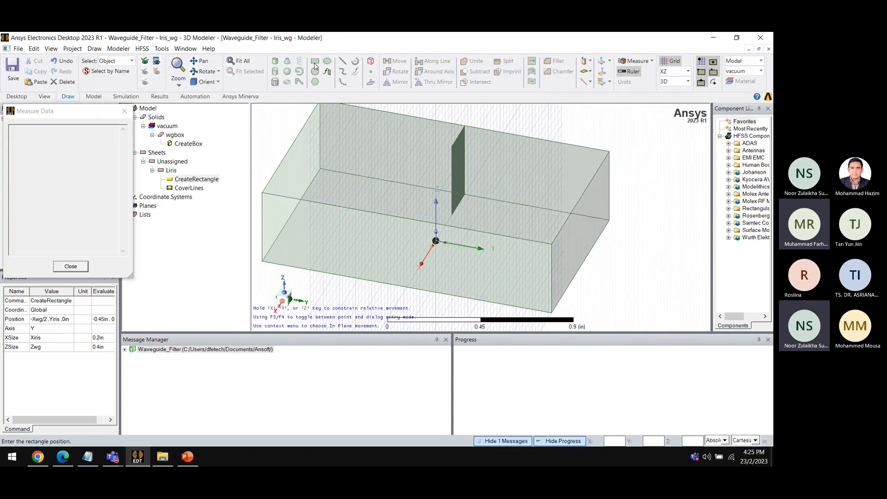
left_click(407, 287)
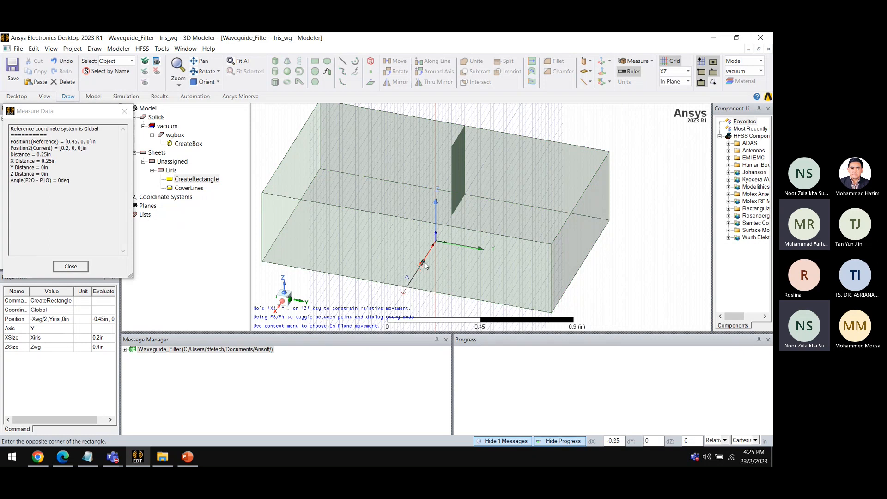
left_click(421, 199)
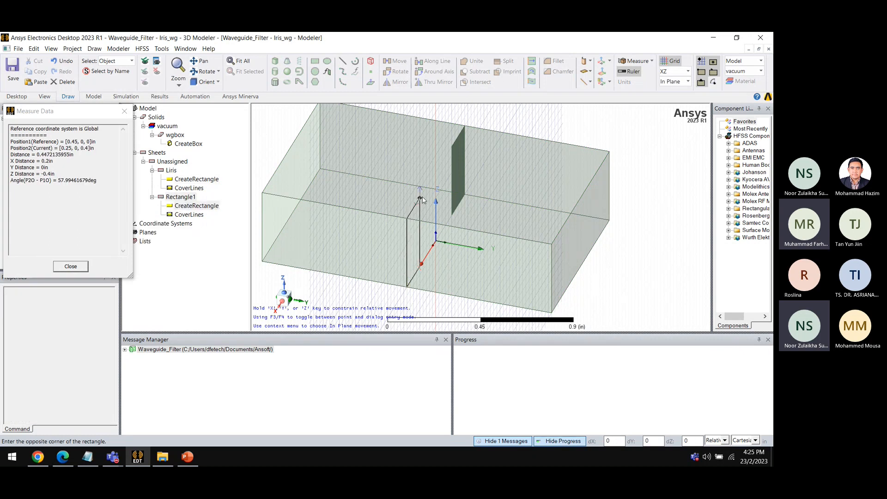
double_click(183, 199)
left_click(222, 188)
type("R")
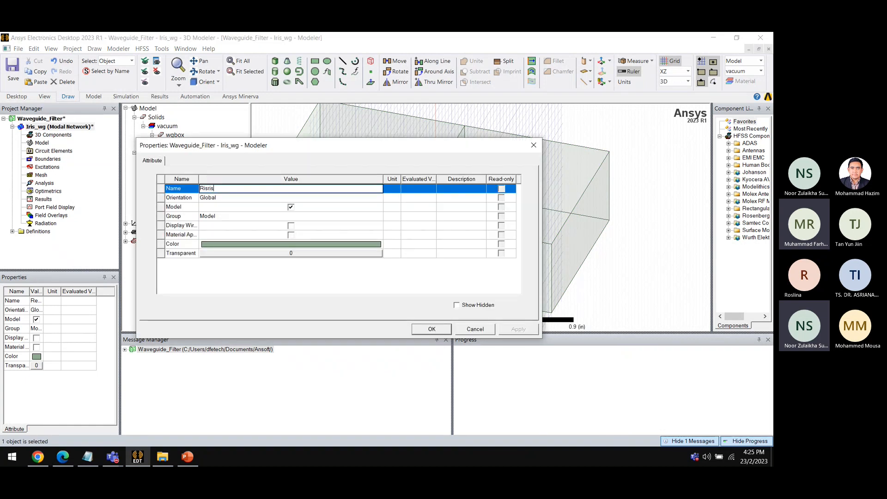
type("iris")
left_click(431, 333)
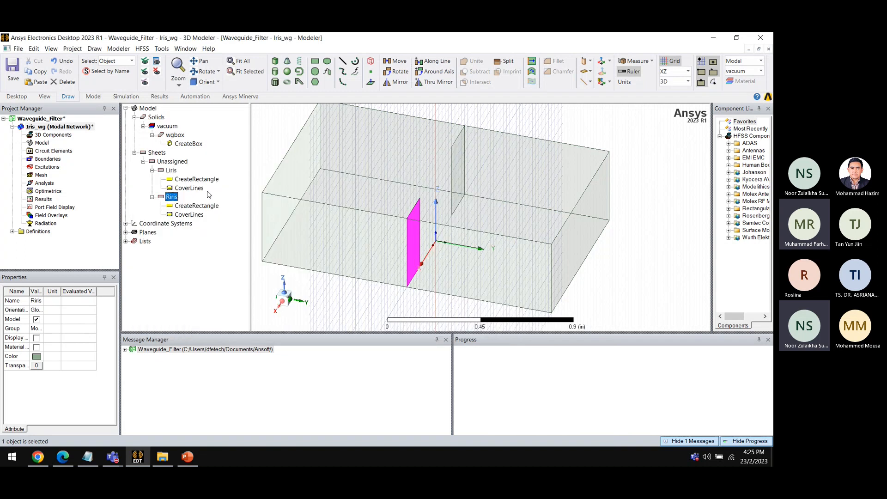
Step: Set Riris's position to Xwg/2, Yiris, 0in in its CreateRectangle properties
double_click(198, 205)
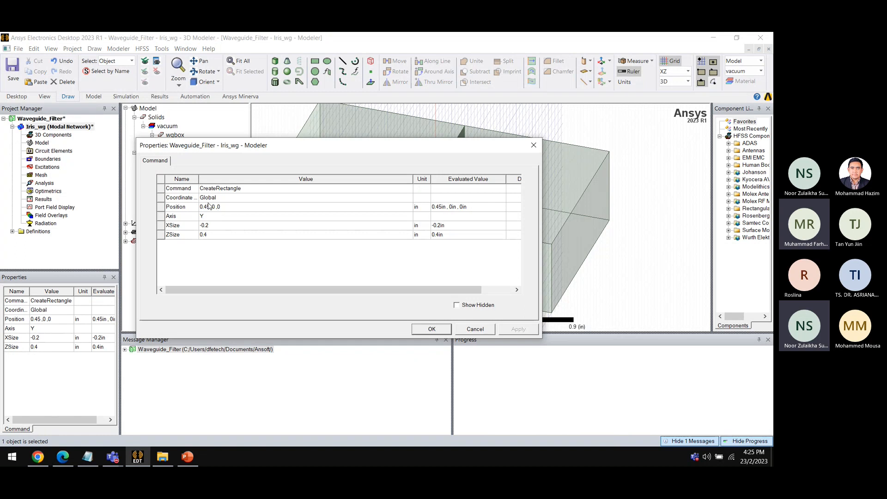
left_click(209, 206)
left_click(210, 207)
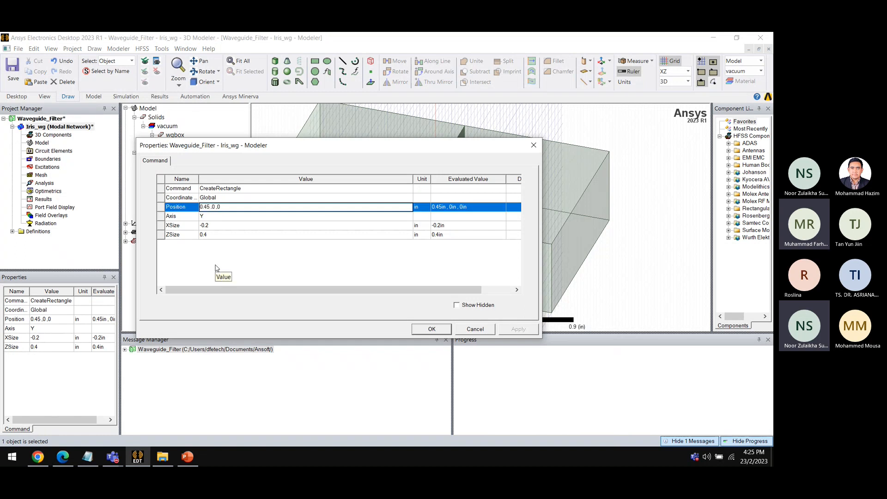
key("BackSpace")
key("BackSpace")
key("BackSpace")
key("BackSpace")
type("Xw")
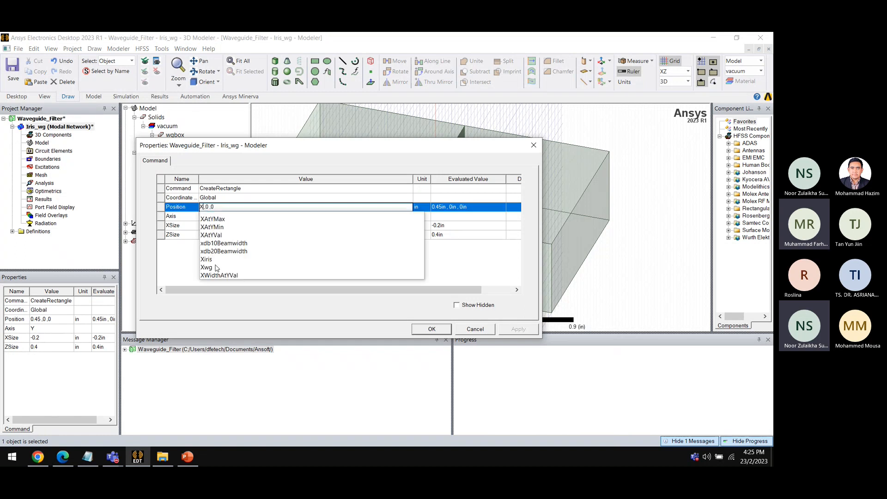
type("g/2")
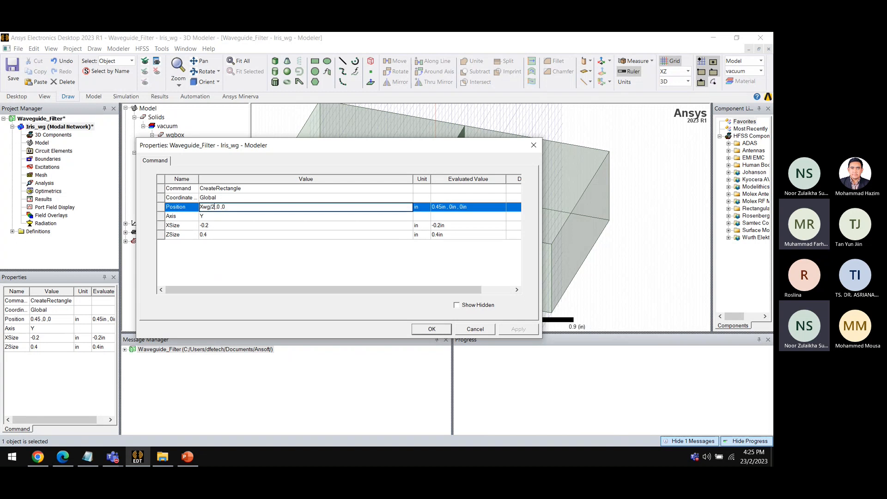
key("BackSpace")
type("Yirs")
key("BackSpace")
type("is")
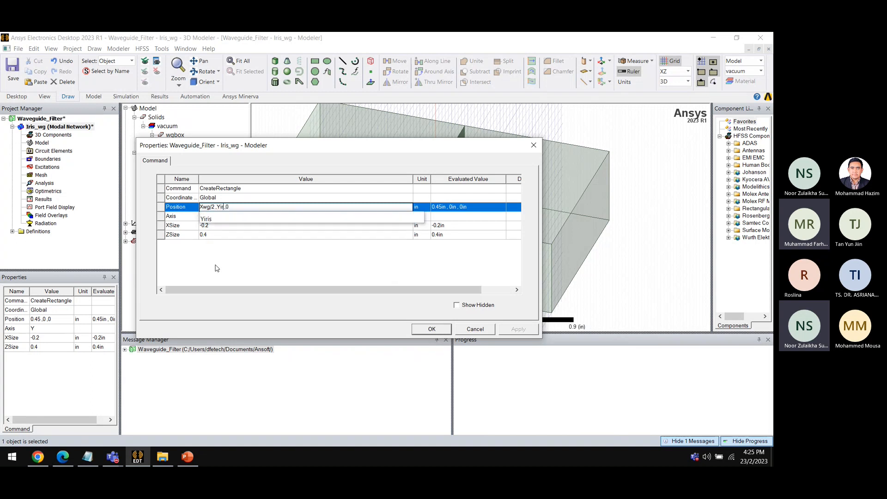
key("Return")
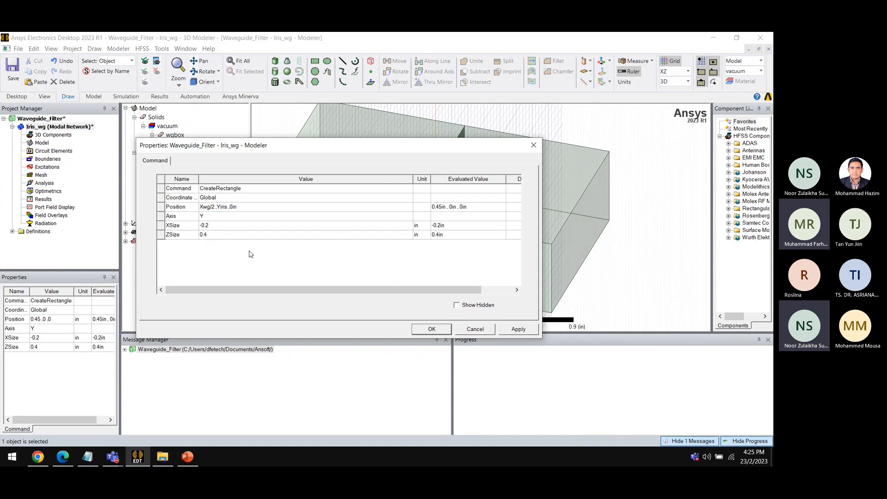
Step: Set Riris's XSize to -Xiris and ZSize to Zwg, and apply the rectangle's dimensions
left_click(213, 225)
left_click(212, 225)
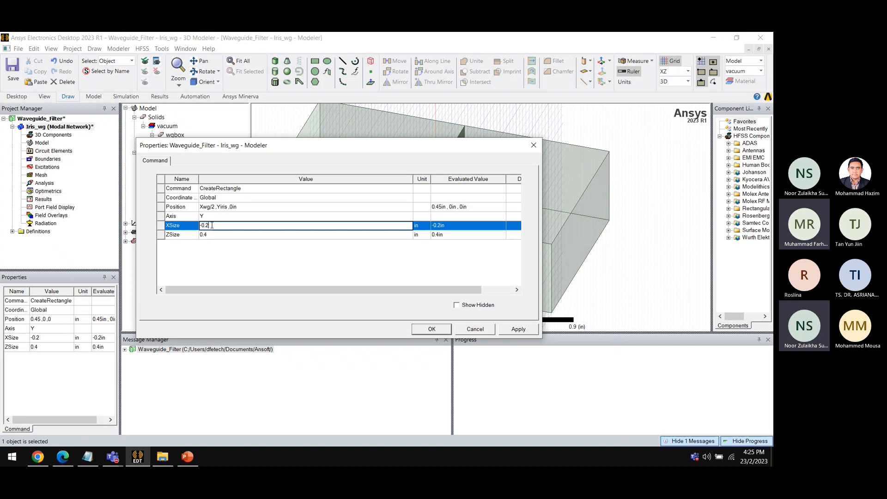
key("BackSpace")
key("BackSpace")
type("X")
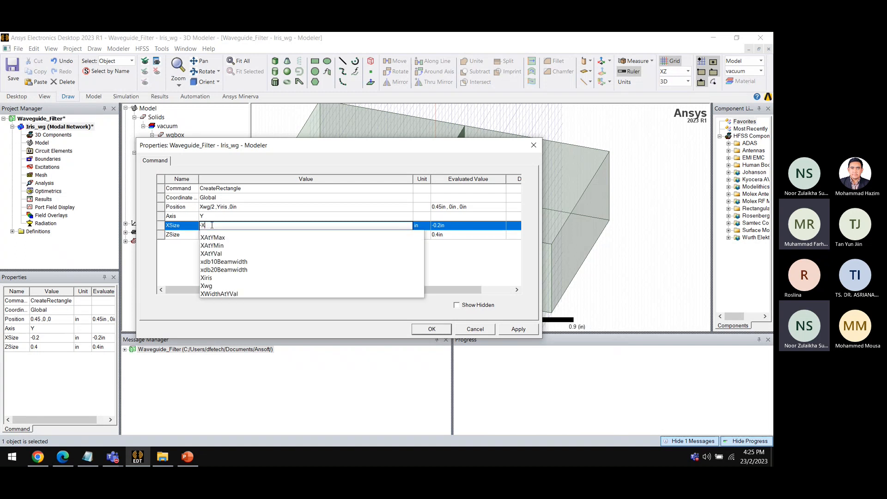
type("iris")
key("Return")
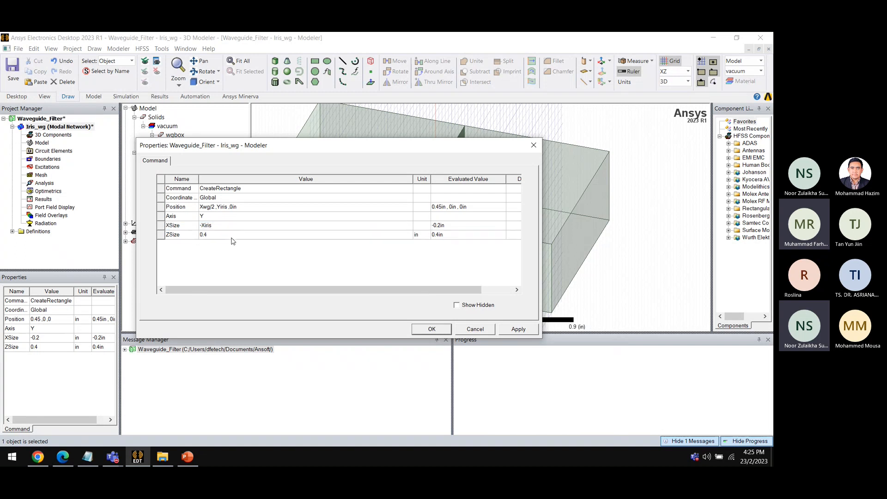
left_click(230, 235)
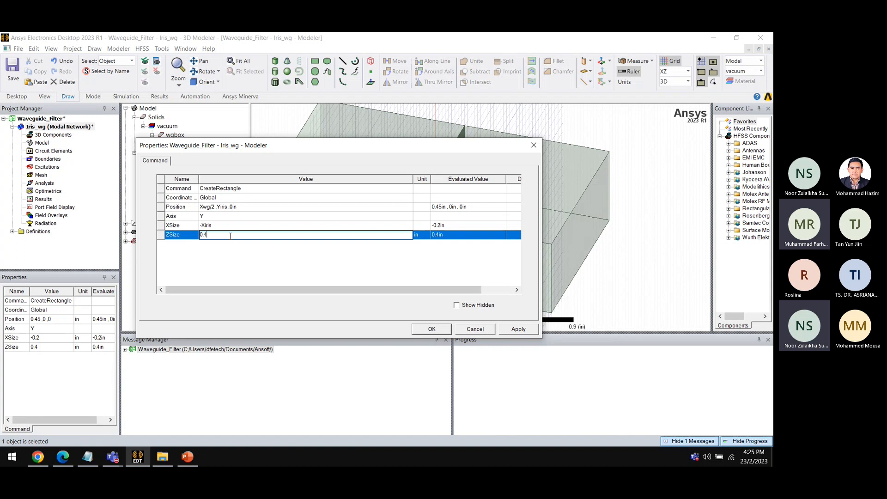
type("Zwg")
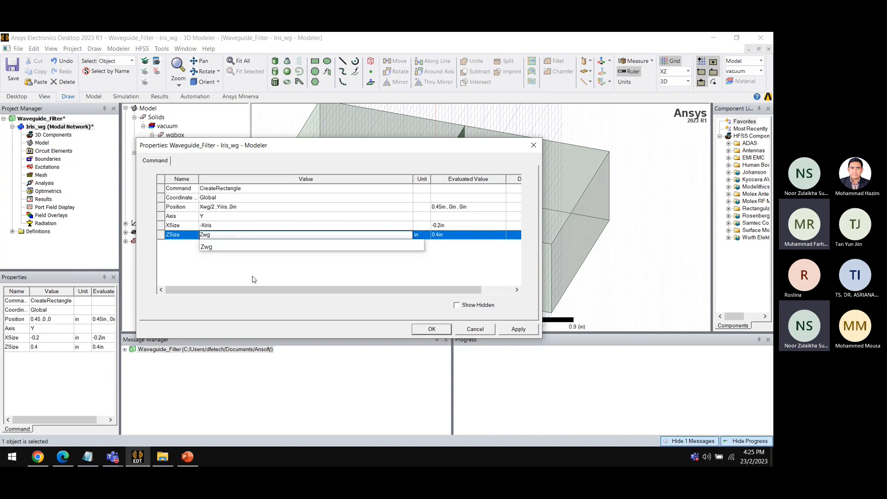
left_click(255, 280)
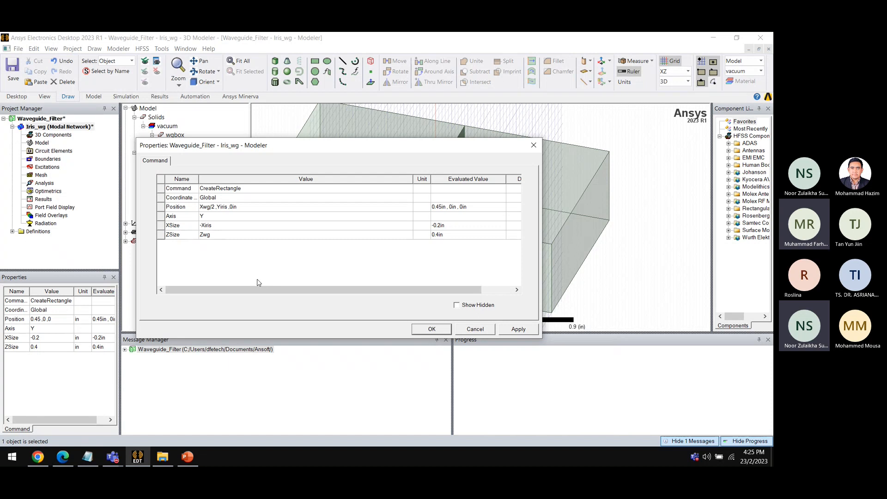
left_click(519, 328)
left_click(432, 329)
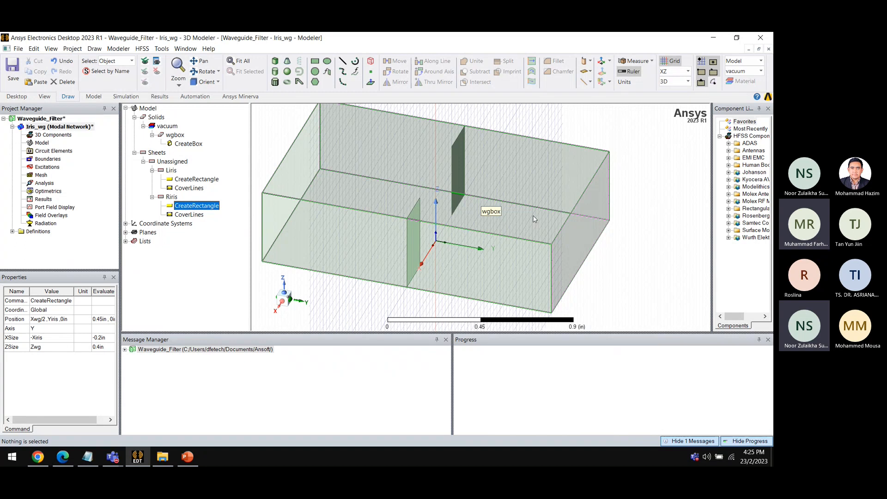
middle_click_drag(534, 223, 553, 222)
scroll(551, 220, "down", 1)
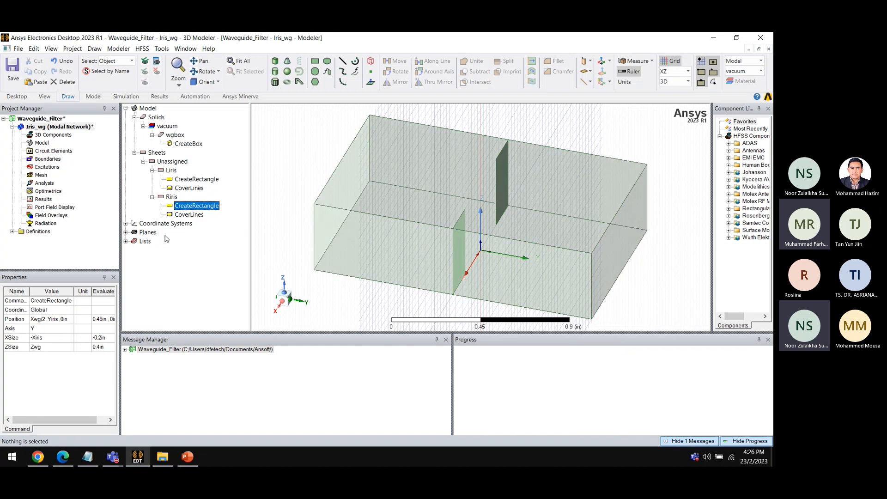
left_click(171, 197)
left_click(171, 171, "ctrl")
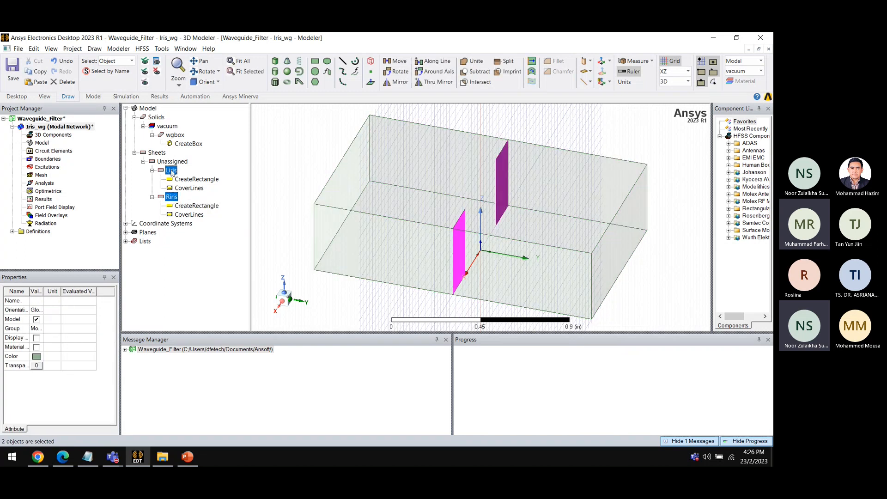
left_click(170, 135, "ctrl")
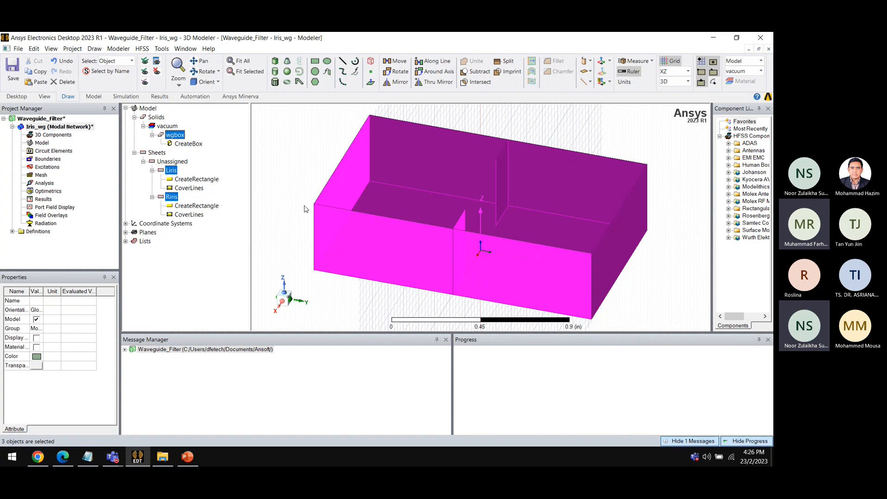
left_click(296, 179)
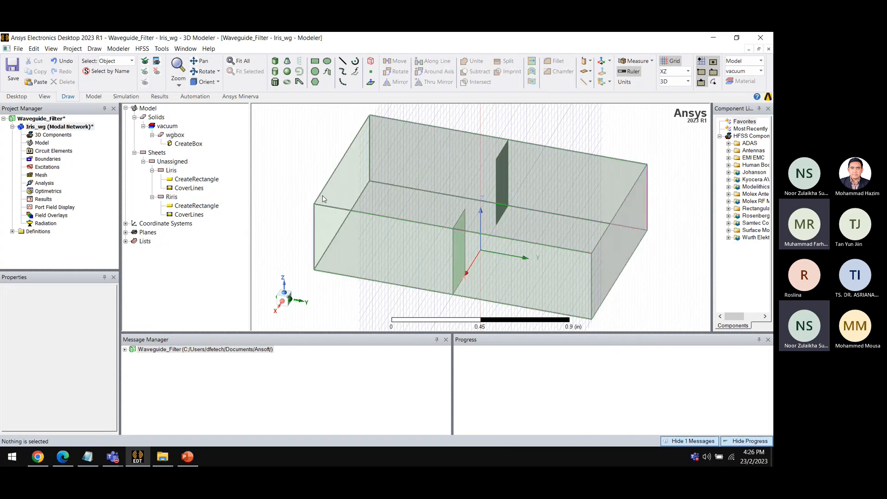
key("ctrl+a")
left_click(192, 266)
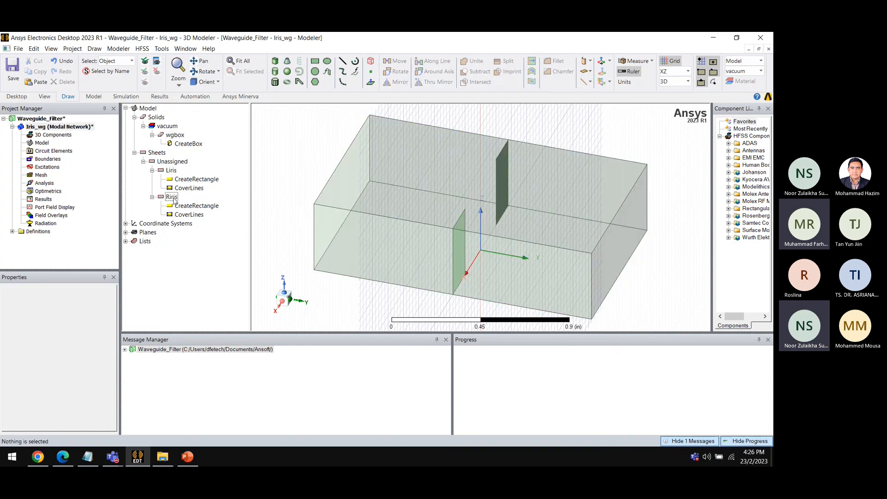
left_click(171, 197)
left_click(171, 171, "ctrl")
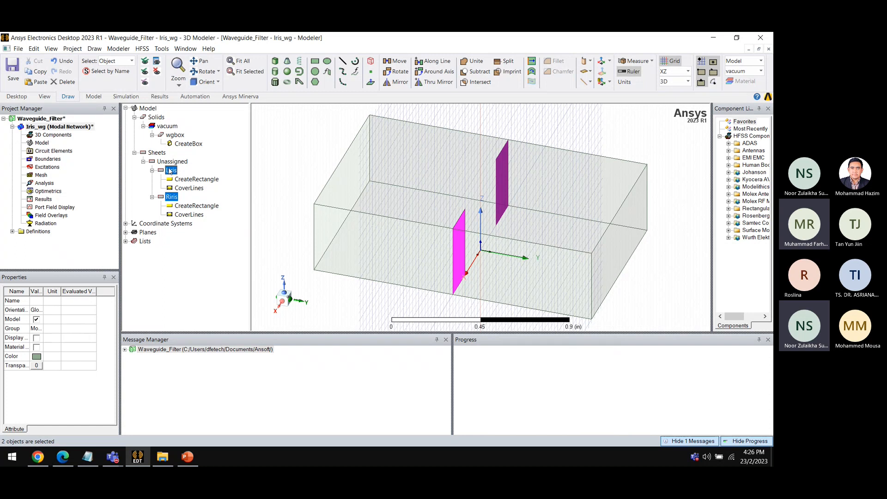
left_click(168, 126, "ctrl")
left_click(174, 135, "ctrl")
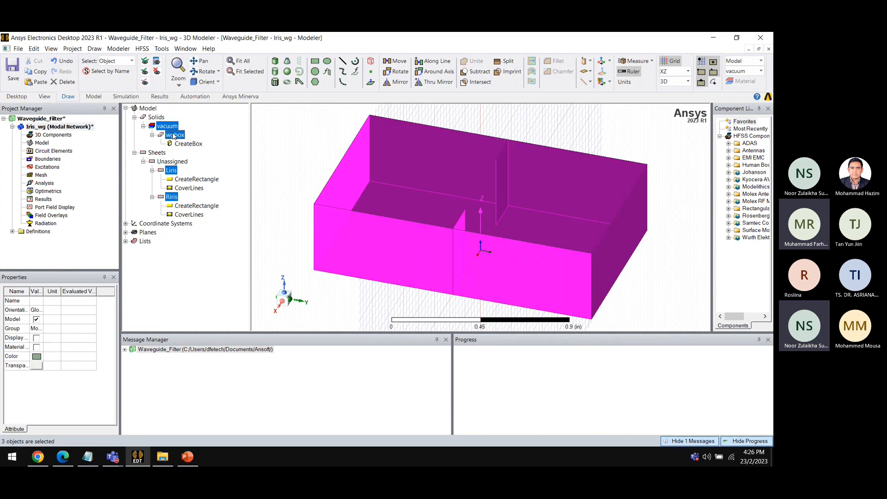
Step: Assign a Finite Conductivity boundary with a conductivity of 58000000 Siemens/m and relative permeability 1 to wgbox, Liris and Riris together
left_click(173, 127)
left_click(175, 137)
left_click(171, 170, "ctrl")
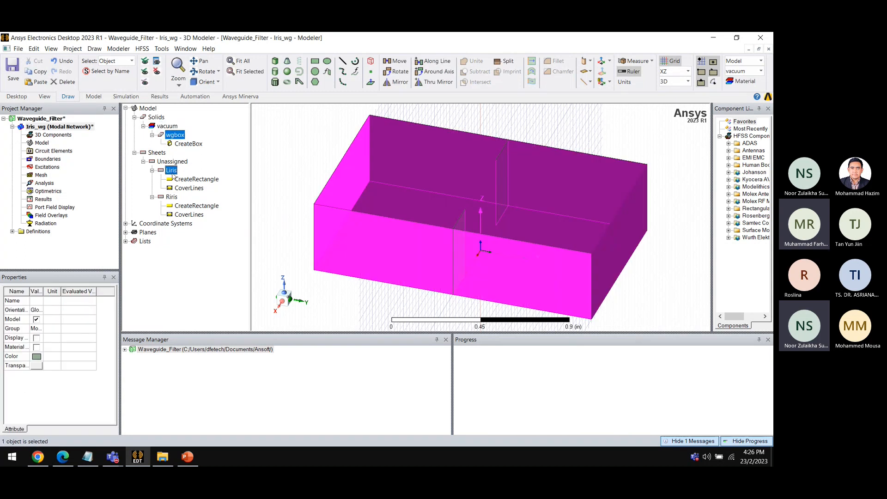
left_click(172, 197, "ctrl")
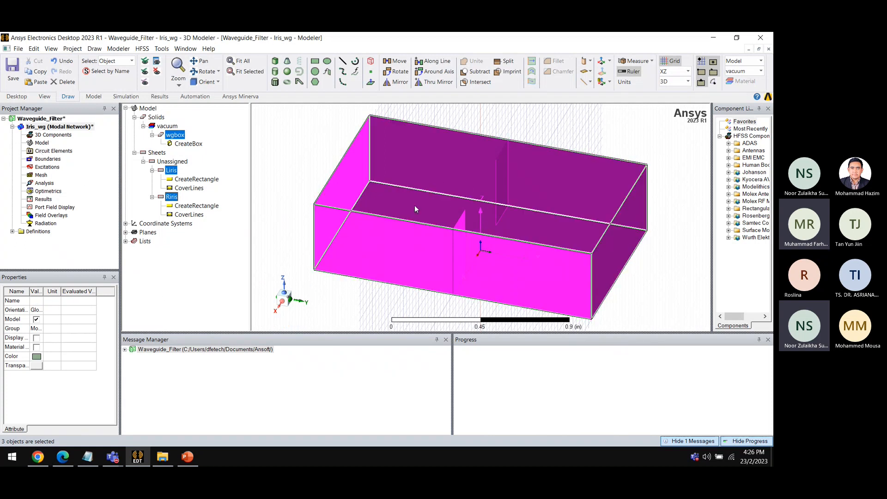
right_click(415, 182)
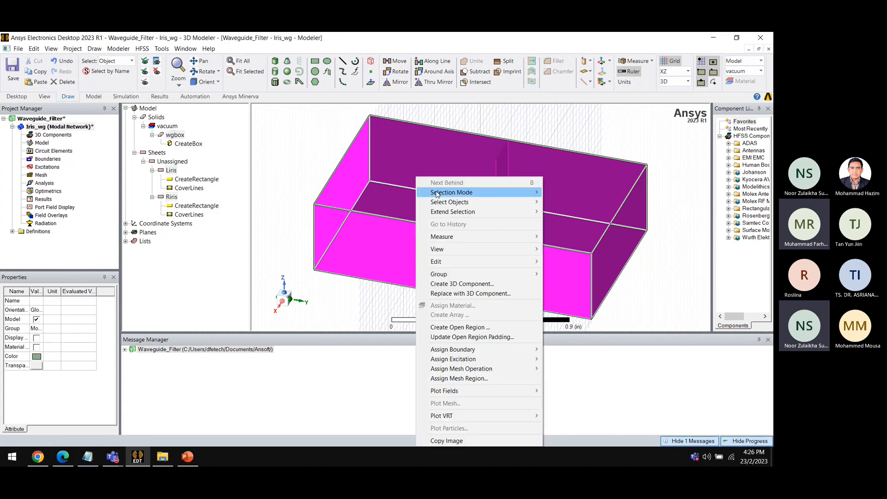
mouse_move(436, 214)
mouse_move(487, 353)
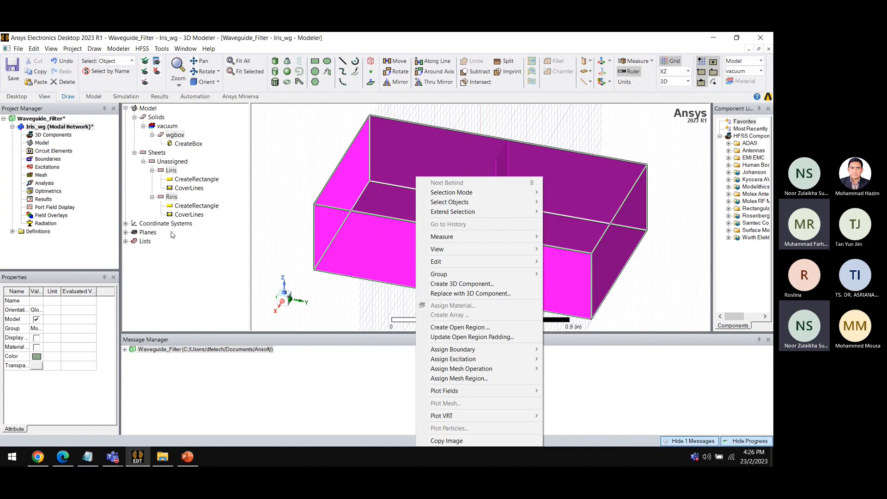
left_click(52, 160)
right_click(51, 160)
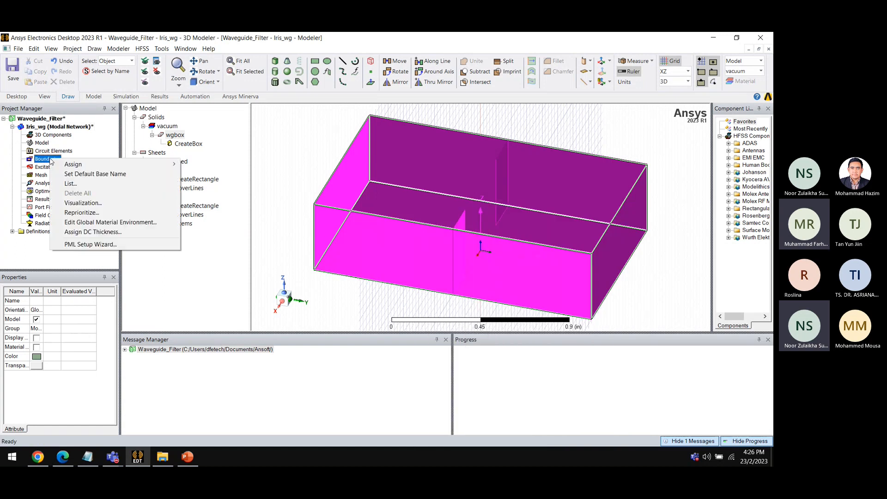
mouse_move(75, 168)
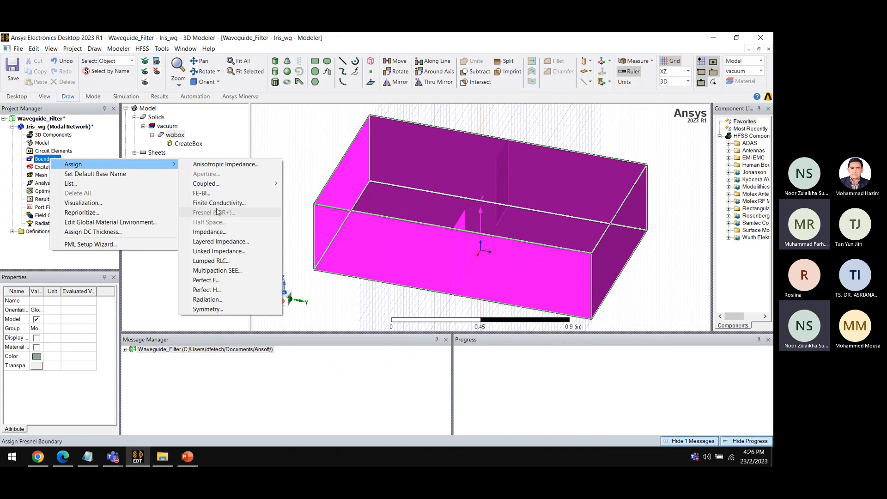
left_click(142, 51)
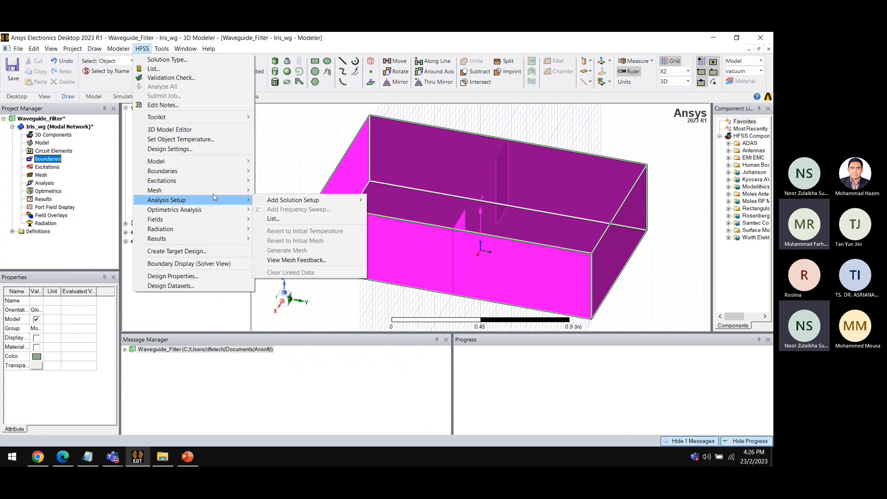
mouse_move(242, 171)
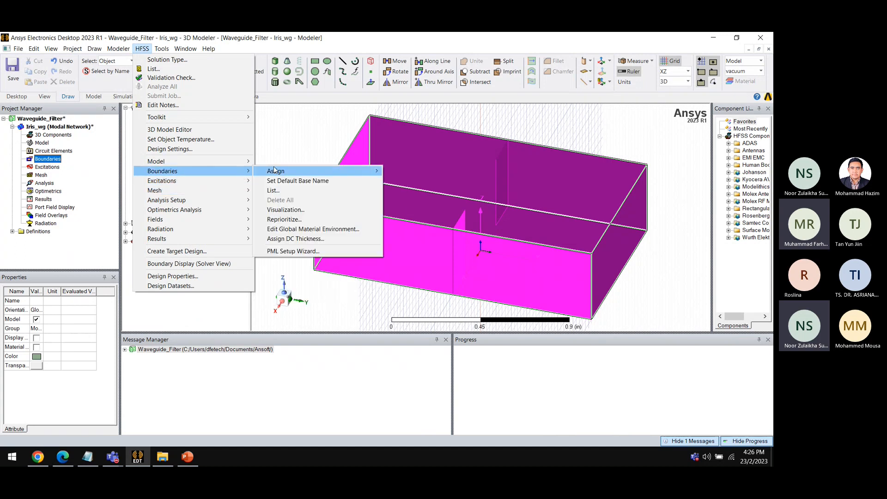
mouse_move(276, 171)
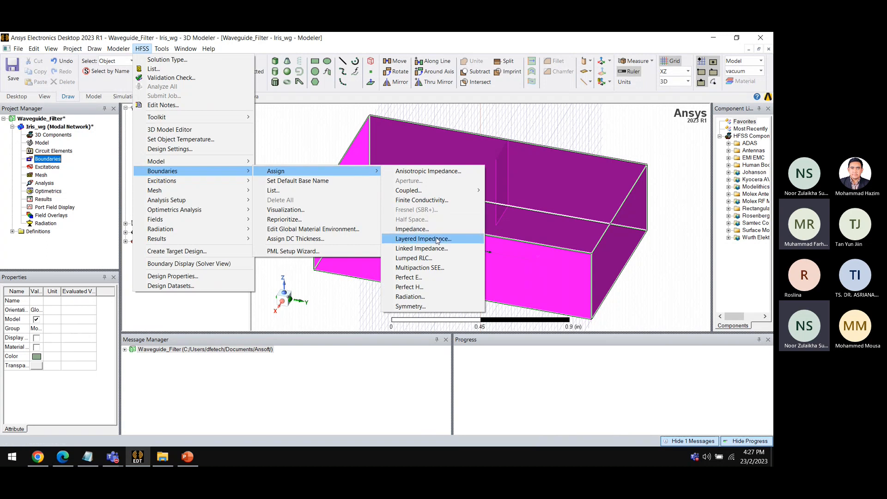
left_click(428, 200)
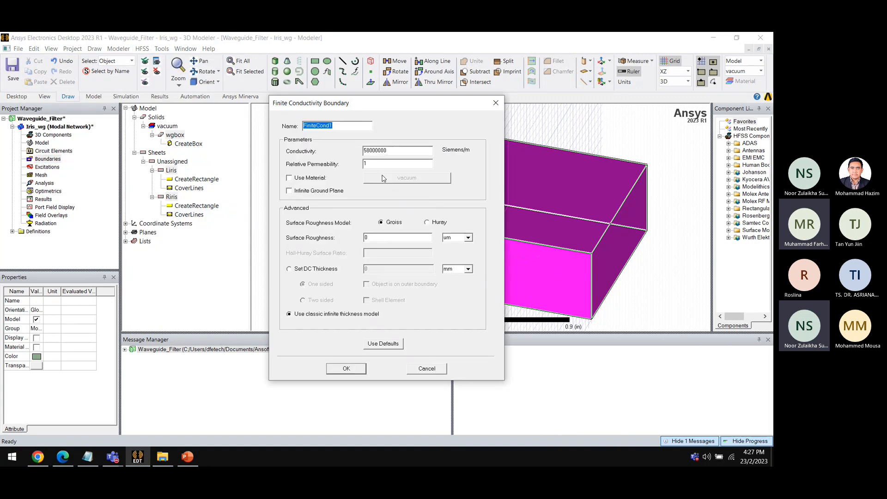
left_click(397, 149)
left_click(347, 368)
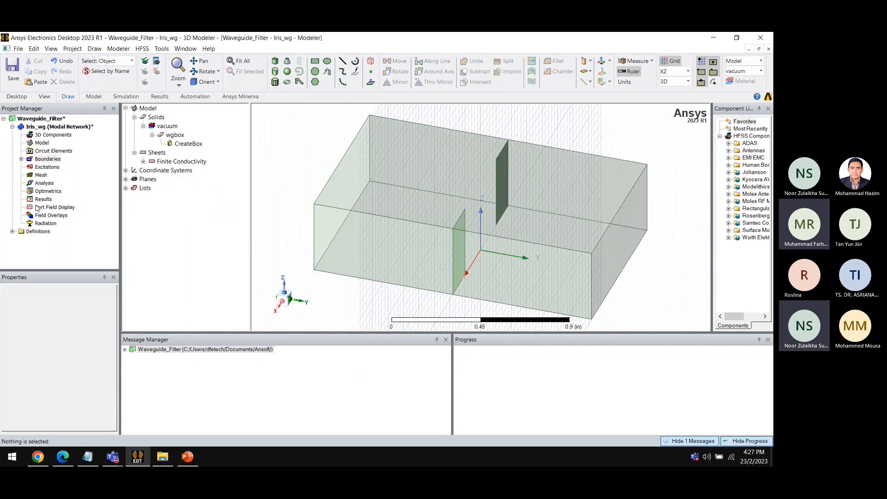
Step: Highlight the new finite conductivity boundary and examine which surfaces it covers, then clear the highlight
left_click(21, 159)
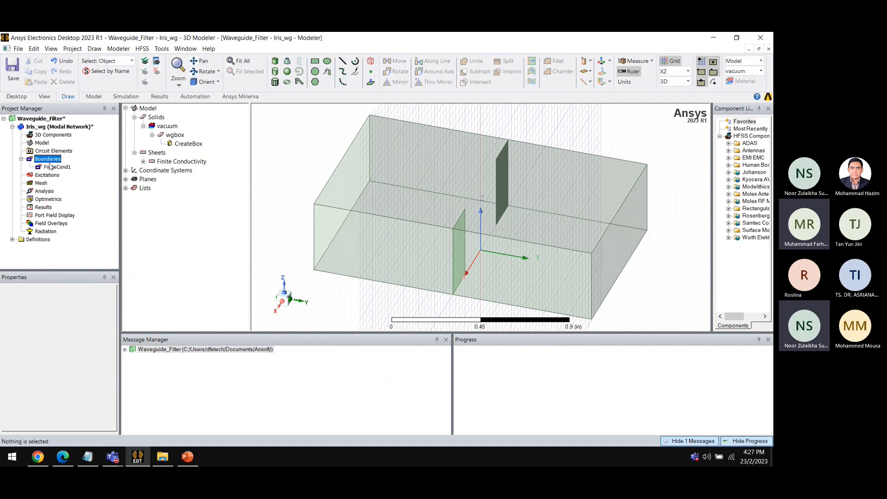
left_click(52, 166)
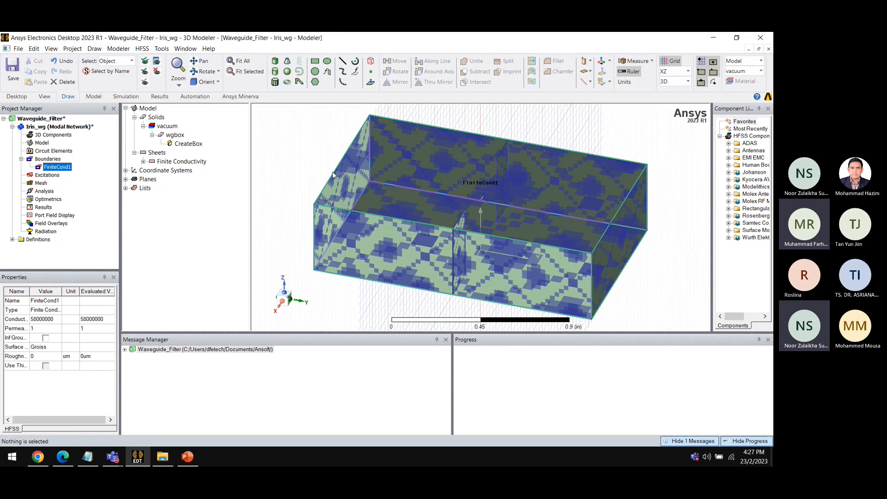
left_click(307, 162)
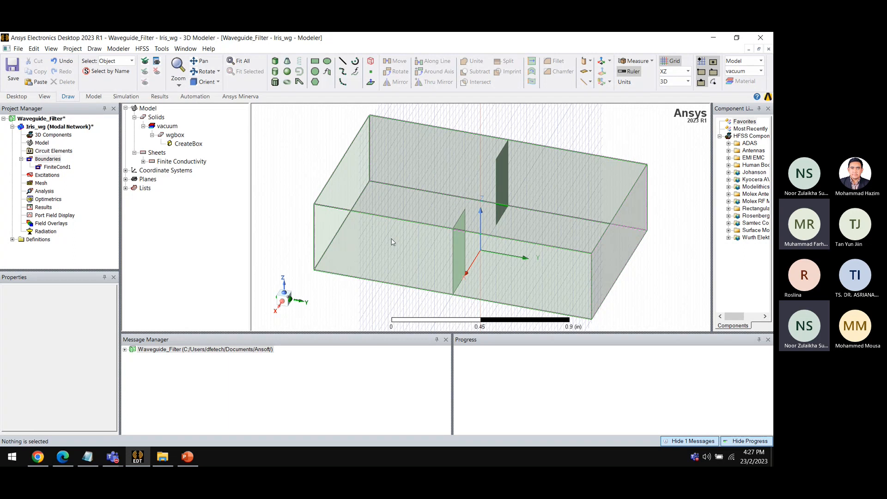
Step: Using face selection, assign a one-mode wave port named 1 without renormalization to wgbox's negative-Y end face, and highlight the port
left_click_drag(386, 262, 323, 195, "alt")
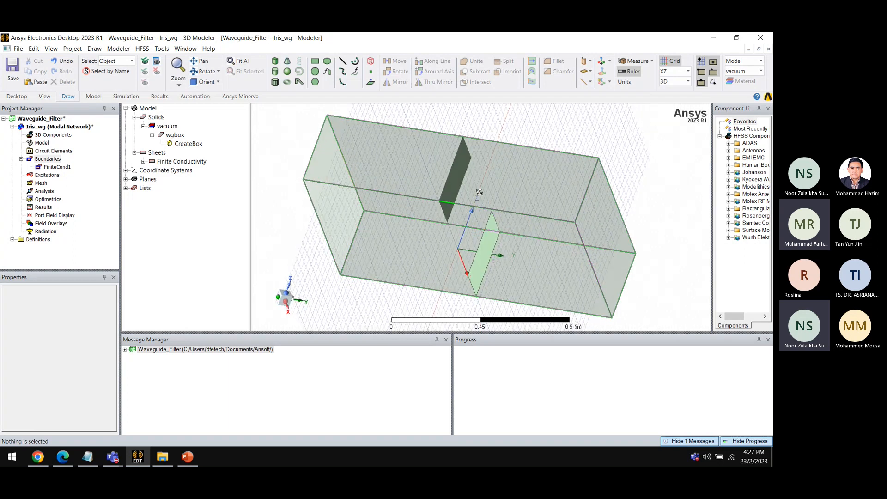
left_click_drag(479, 192, 434, 193, "alt")
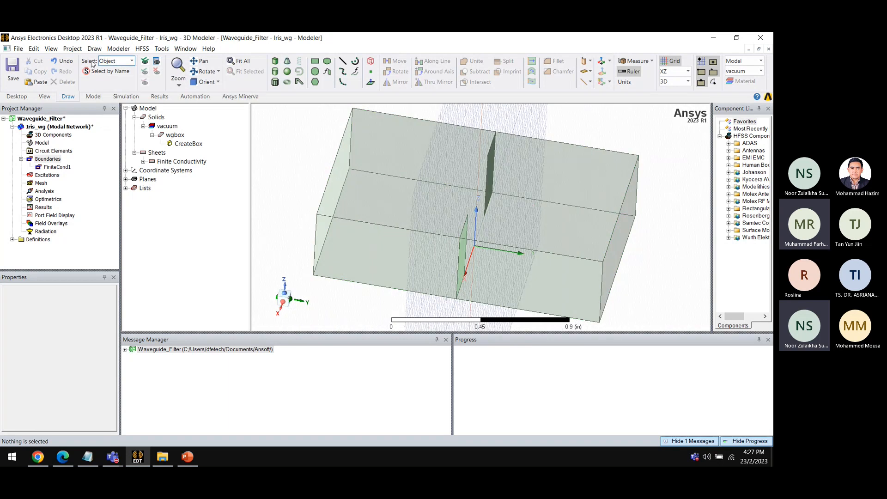
left_click(121, 63)
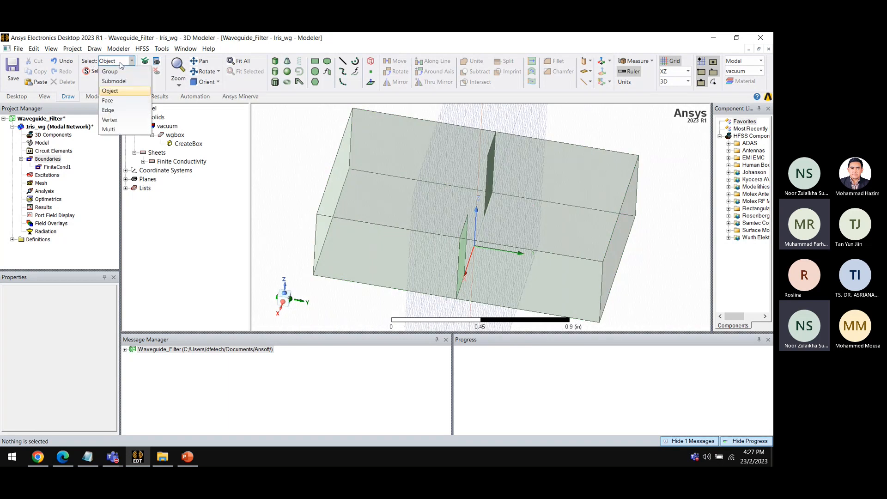
left_click(124, 100)
left_click_drag(348, 226, 337, 206, "alt")
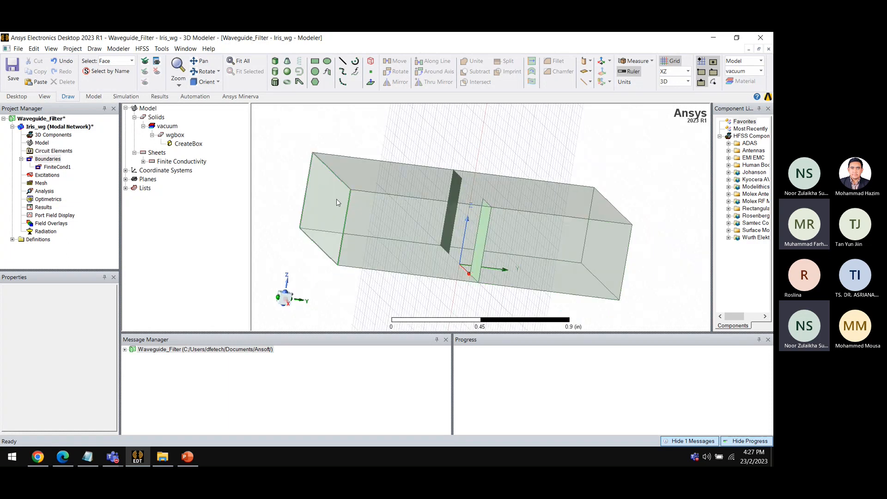
left_click(332, 202)
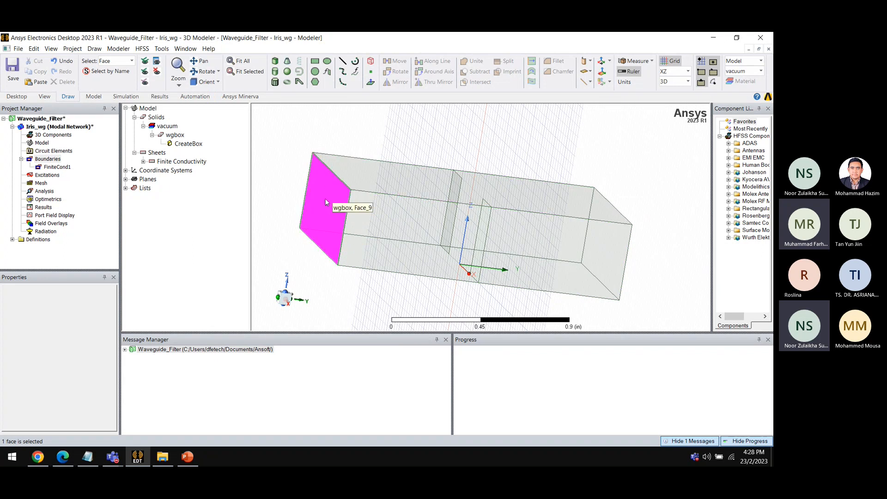
right_click(325, 202)
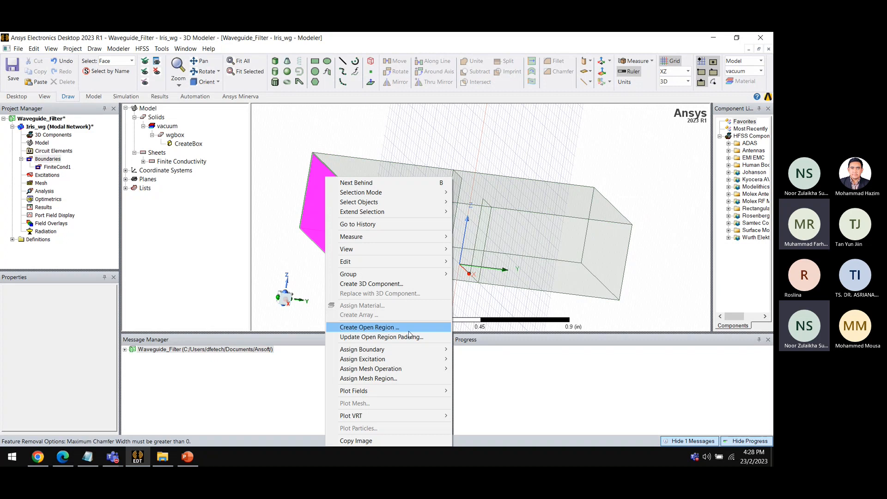
mouse_move(409, 360)
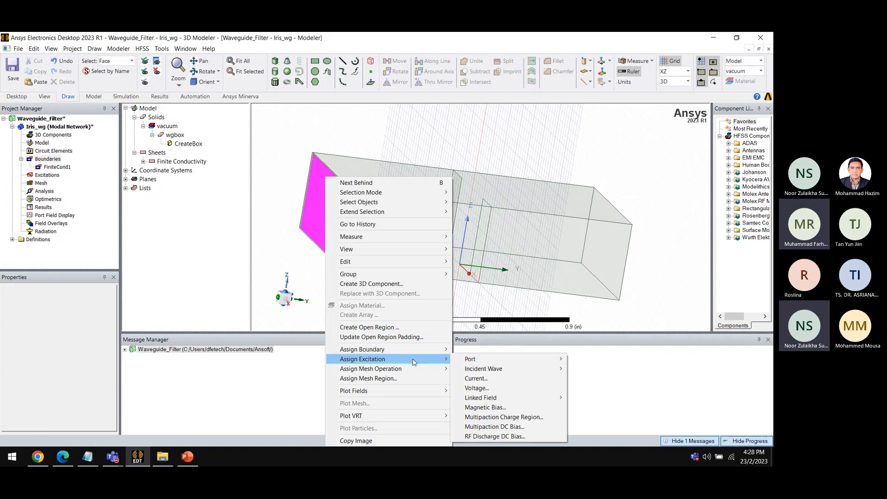
mouse_move(484, 362)
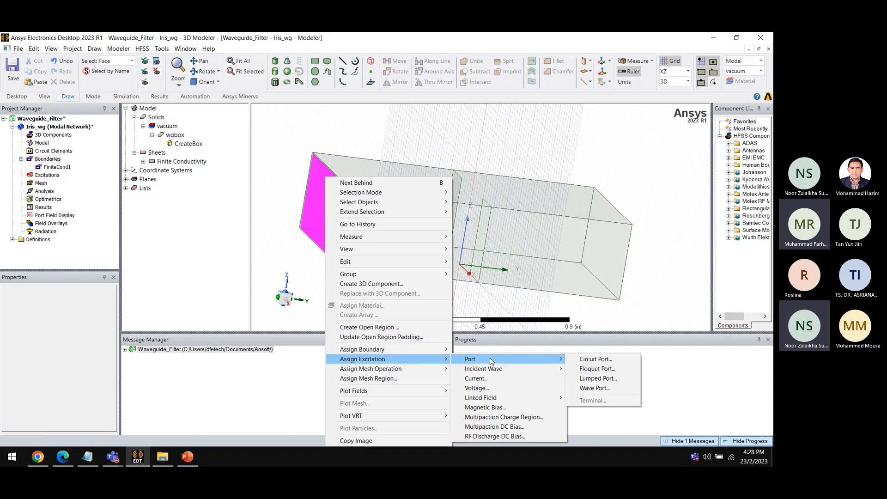
left_click(596, 389)
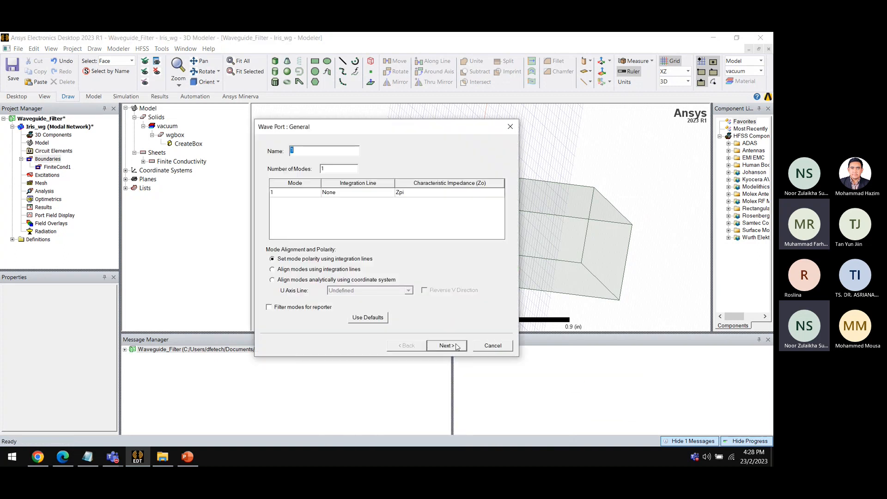
left_click(456, 347)
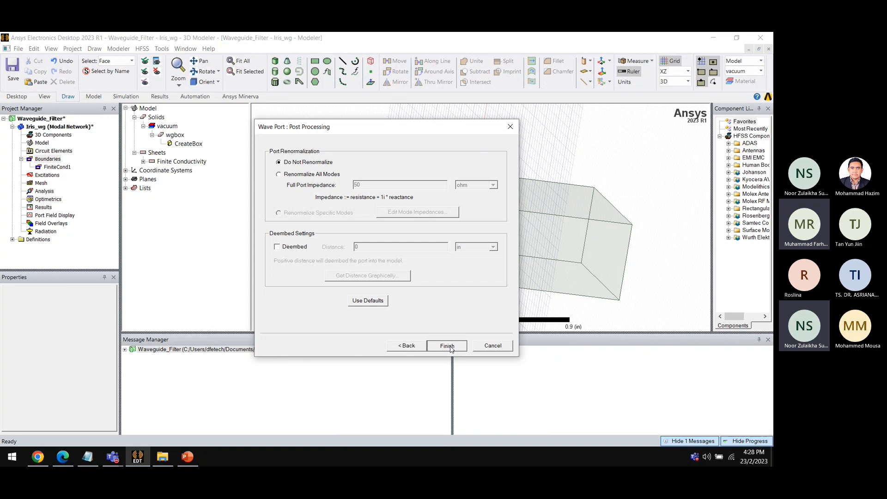
left_click(446, 346)
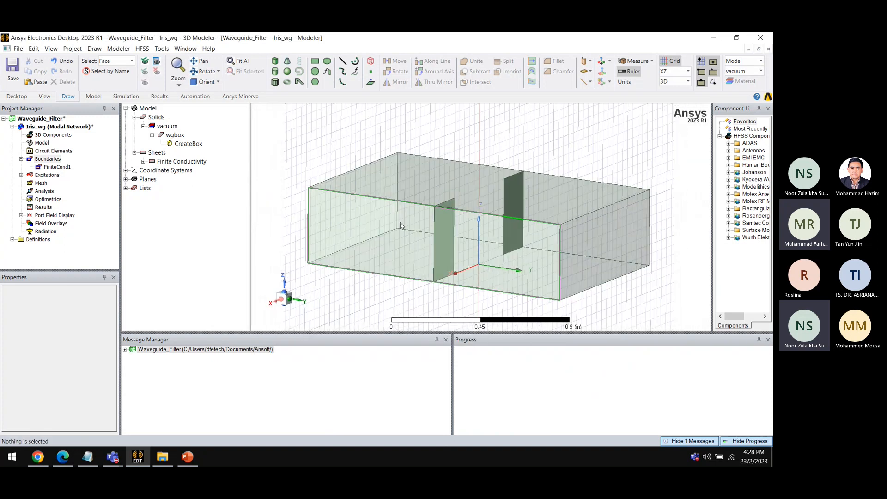
left_click(21, 175)
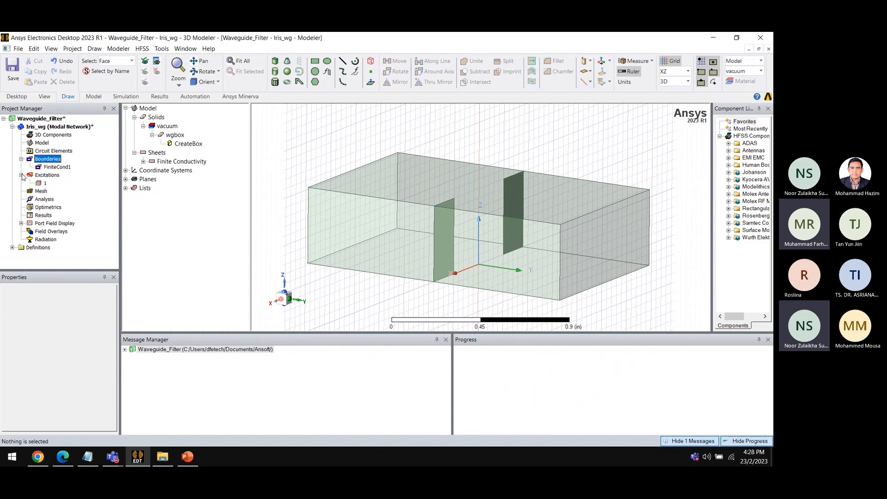
left_click(45, 184)
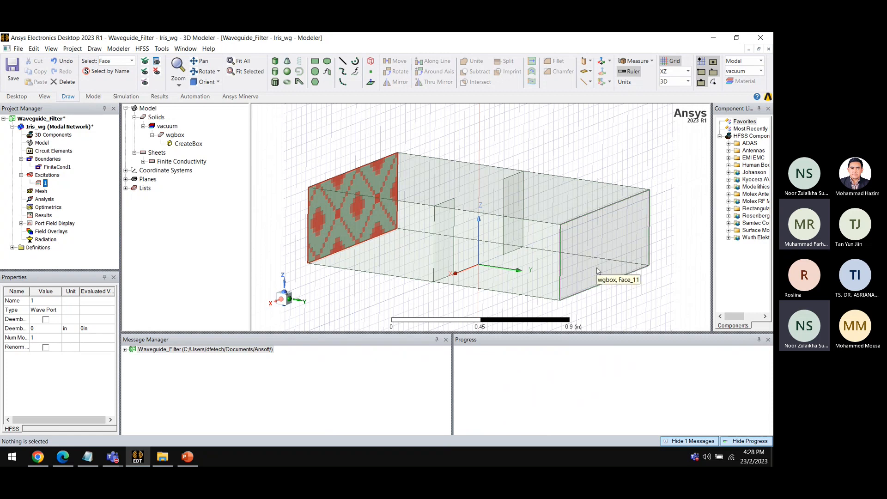
Step: Assign a one-mode wave port named 2 without renormalization to wgbox's positive-Y end face, and clear the selection
left_click(605, 254)
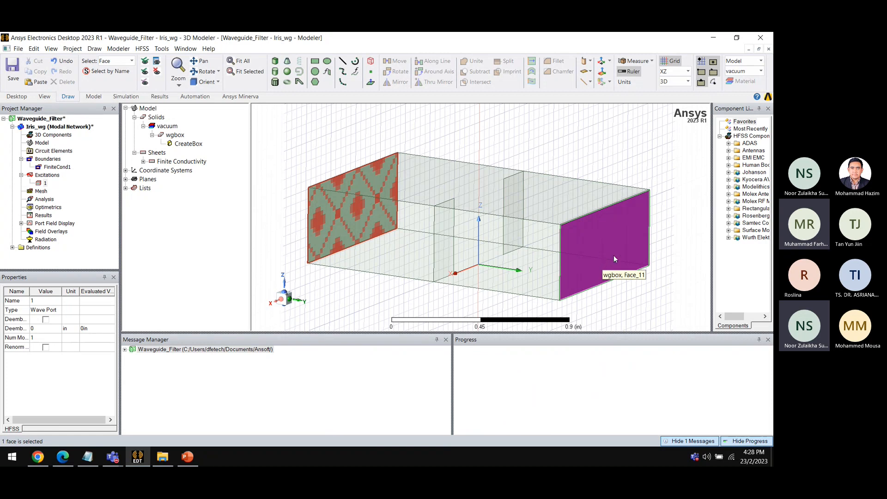
right_click(47, 175)
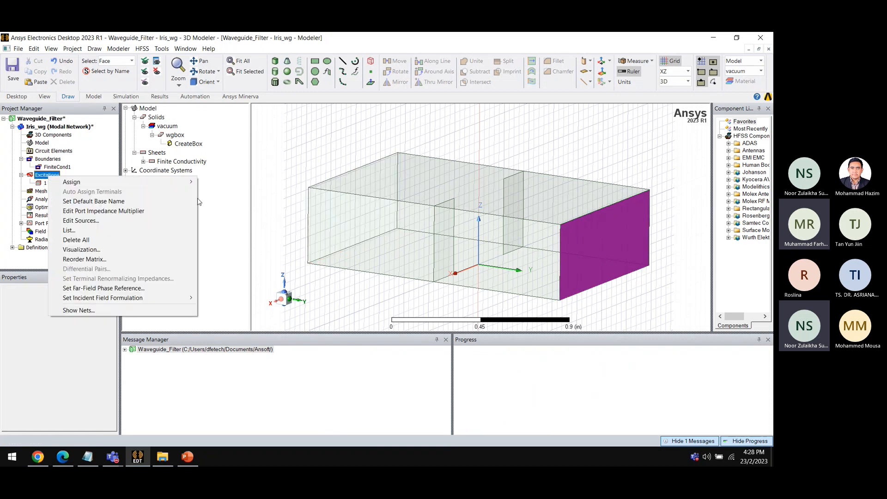
mouse_move(187, 182)
mouse_move(289, 182)
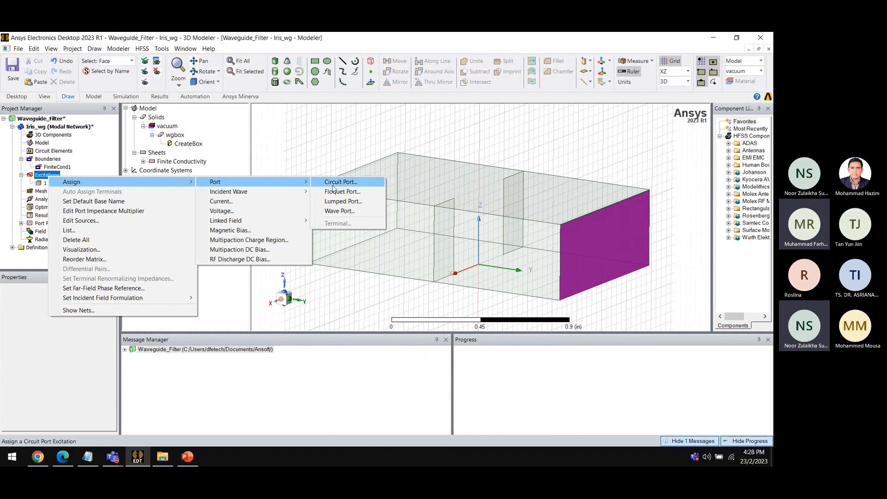
left_click(347, 212)
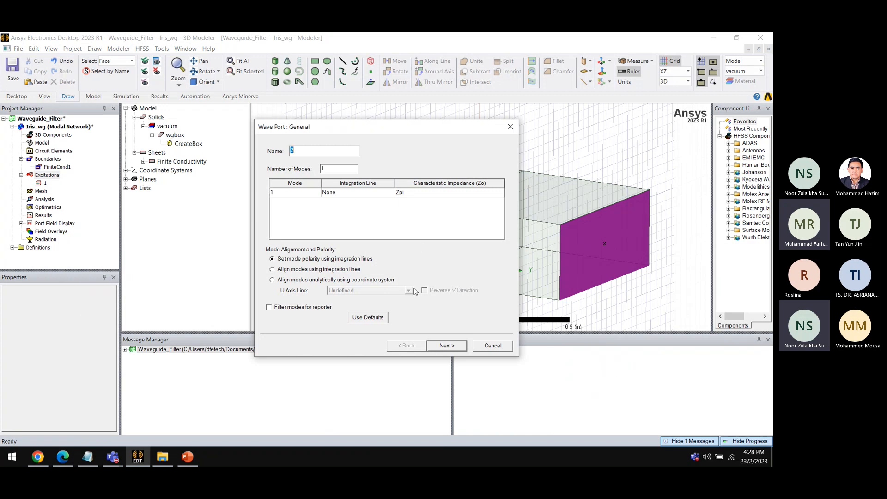
left_click(443, 350)
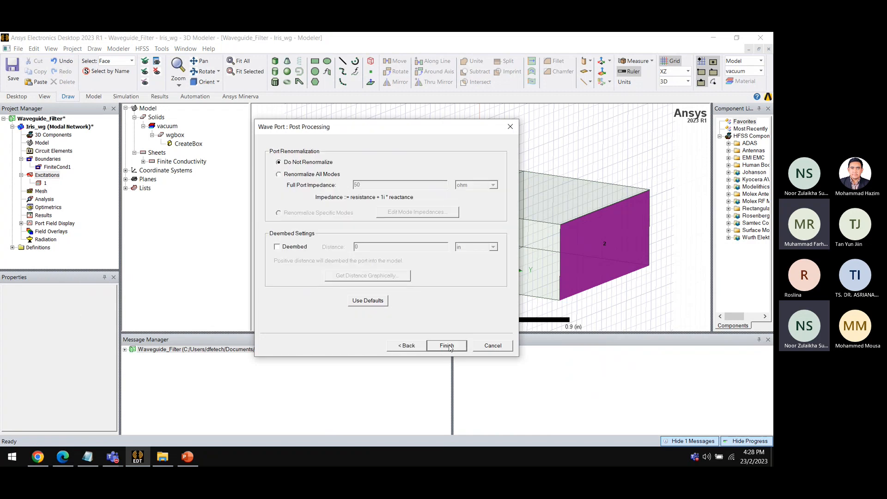
left_click(443, 349)
left_click(336, 296)
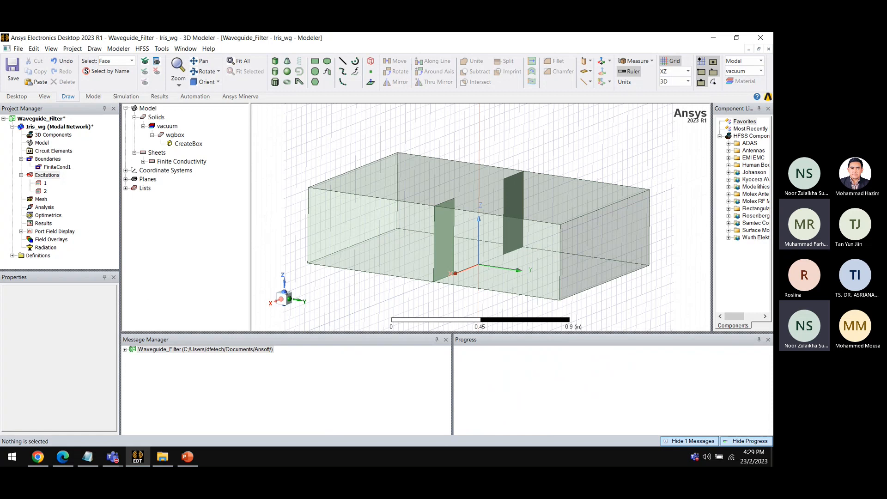
Step: Consult steps.txt in Notepad, and add an advanced solution setup at 10 GHz with 6 maximum passes and Maximum Delta S 0.02
left_click(162, 457)
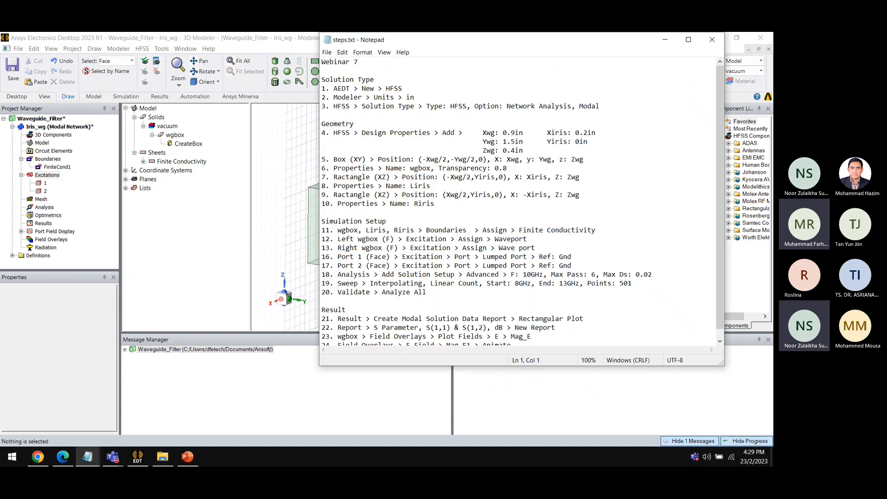
left_click_drag(457, 43, 457, 33)
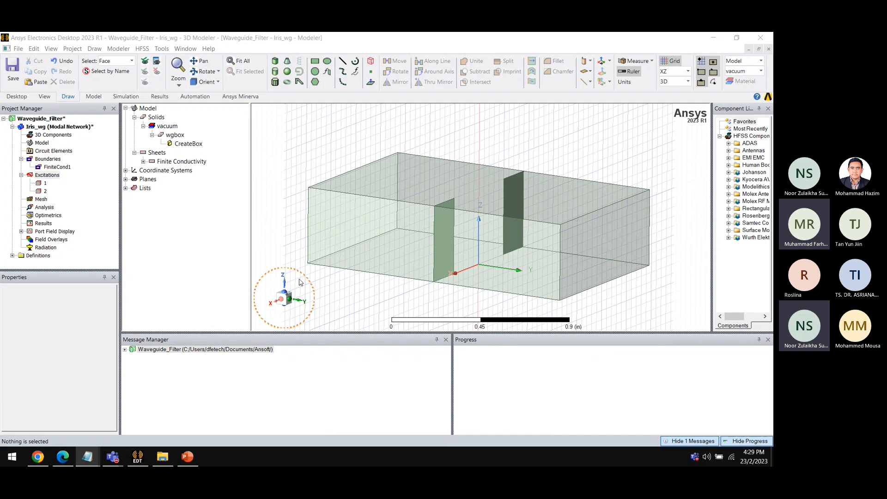
left_click(45, 207)
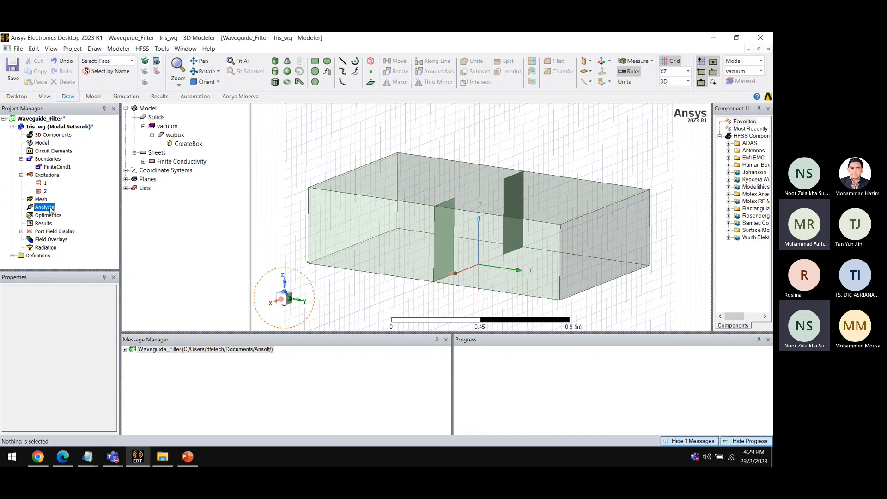
right_click(45, 209)
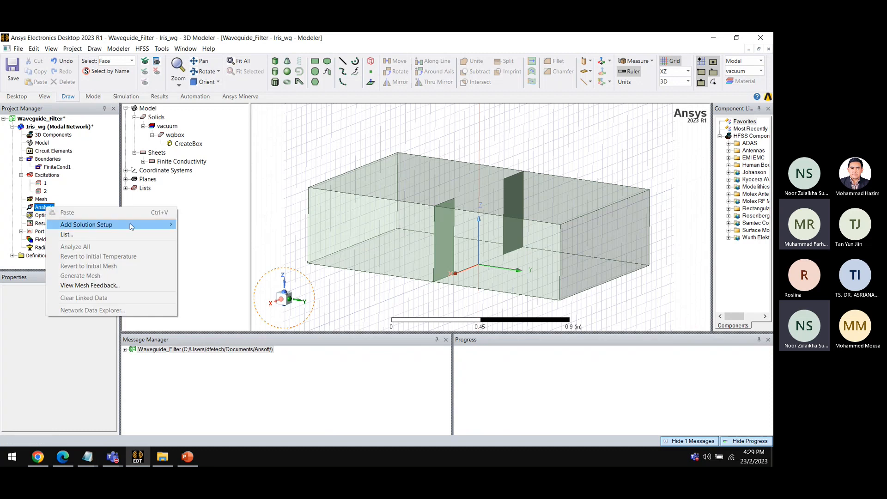
mouse_move(130, 226)
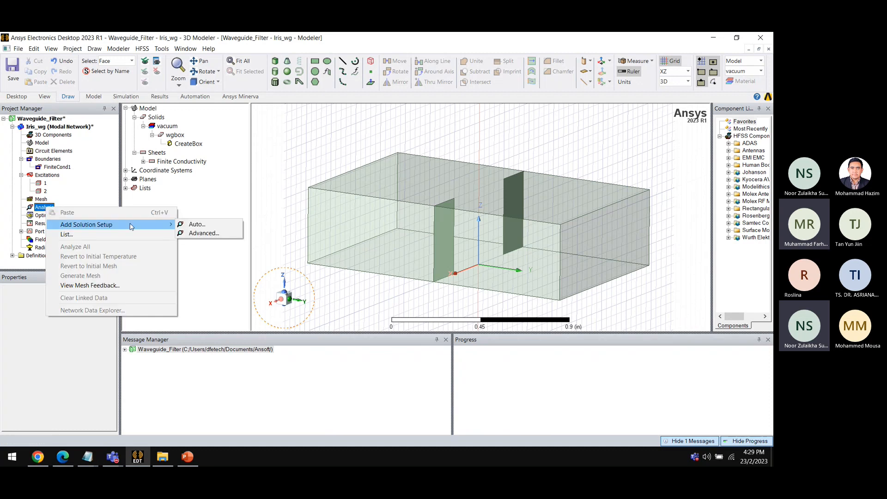
left_click(204, 234)
double_click(369, 165)
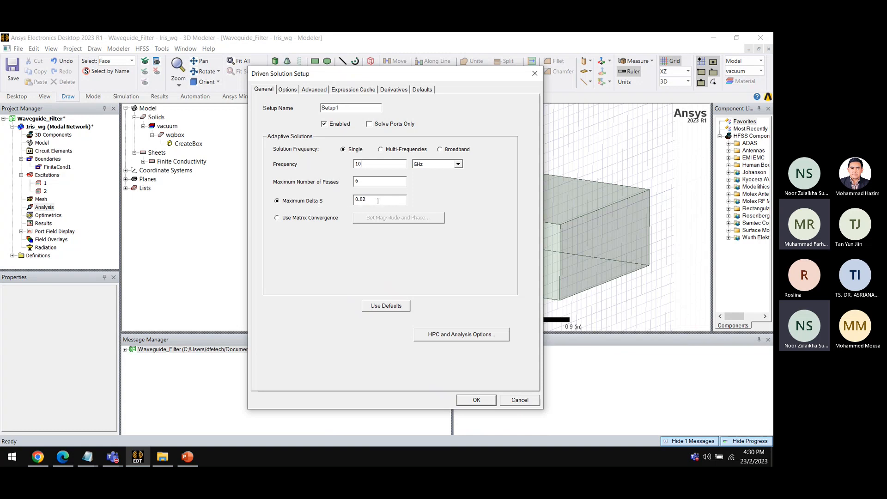
left_click(476, 401)
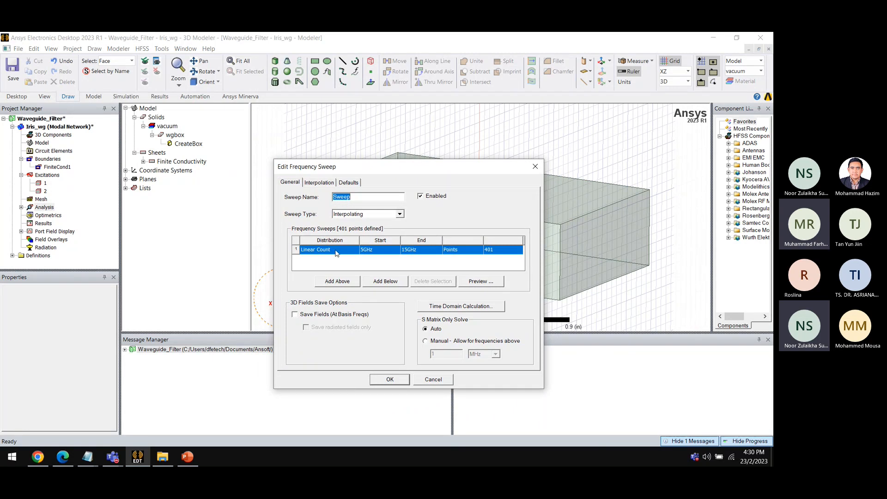
Step: Define the setup's interpolating frequency sweep as Linear Count from 8GHz to 18GHz with 501 points, and expand Setup1 in the project tree
left_click(366, 250)
left_click(366, 250)
key("BackSpace")
type("8")
left_click(409, 250)
left_click(408, 250)
key("Delete")
type("8")
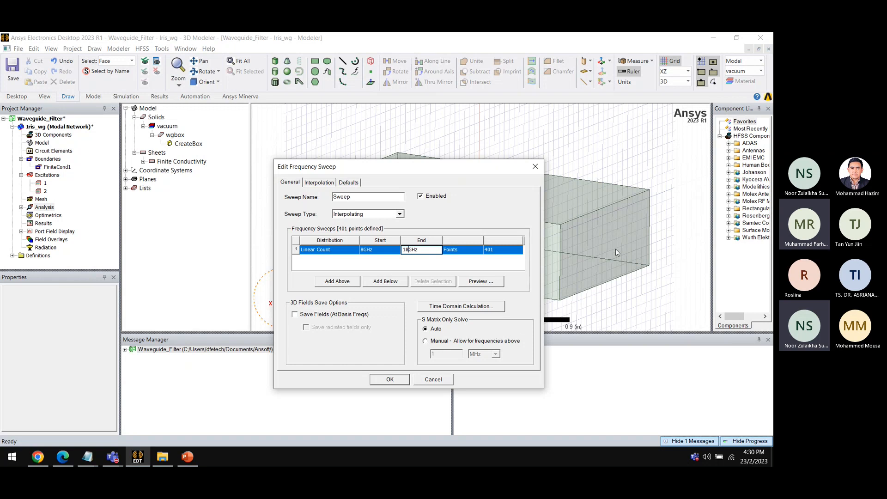
left_click(488, 253)
left_click(488, 253)
key("Delete")
type("5")
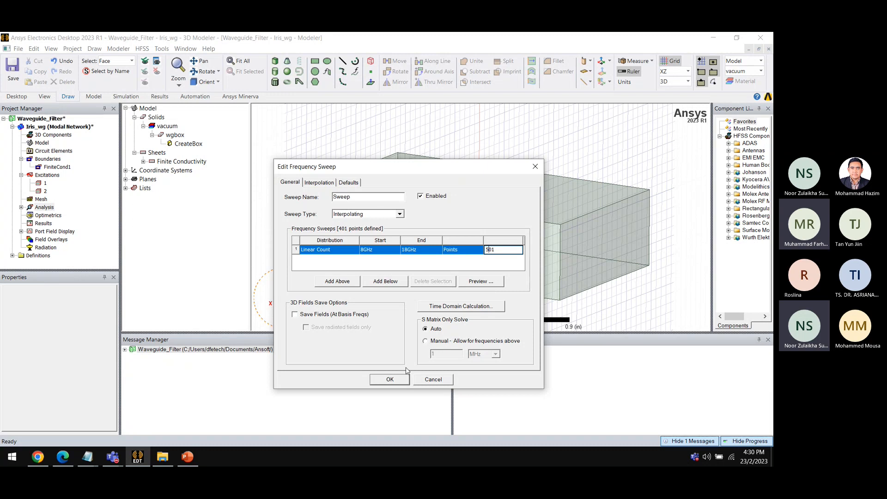
left_click(397, 381)
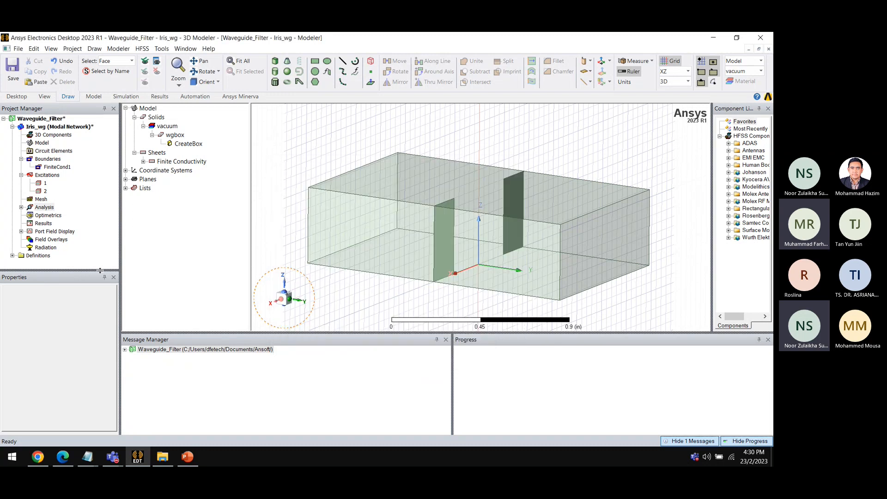
left_click(21, 207)
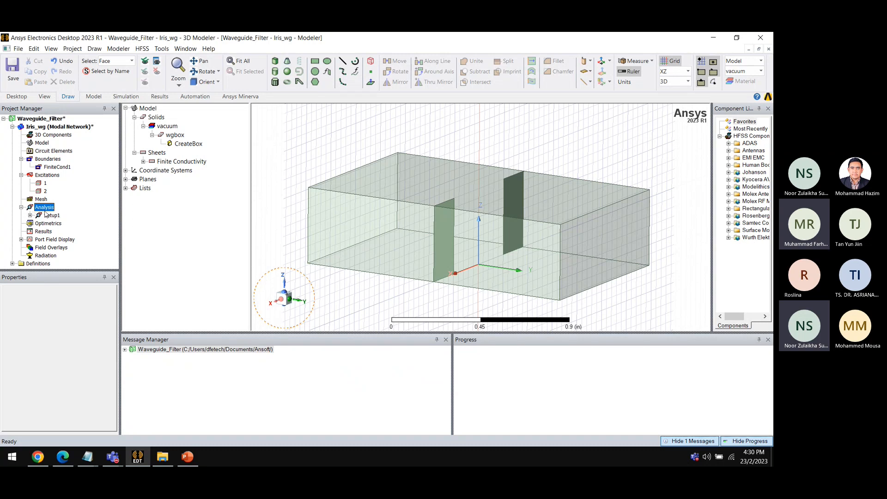
left_click(30, 215)
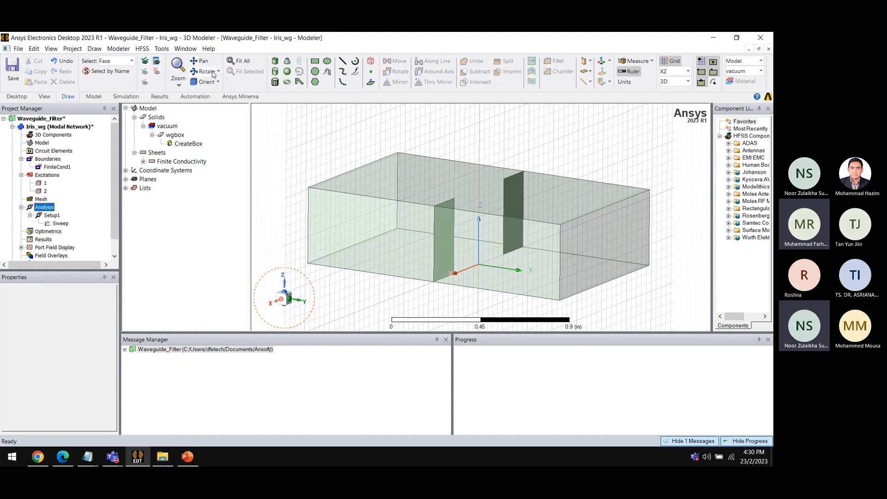
Step: Run a validation check on the Iris_wg design and close its report
left_click(132, 102)
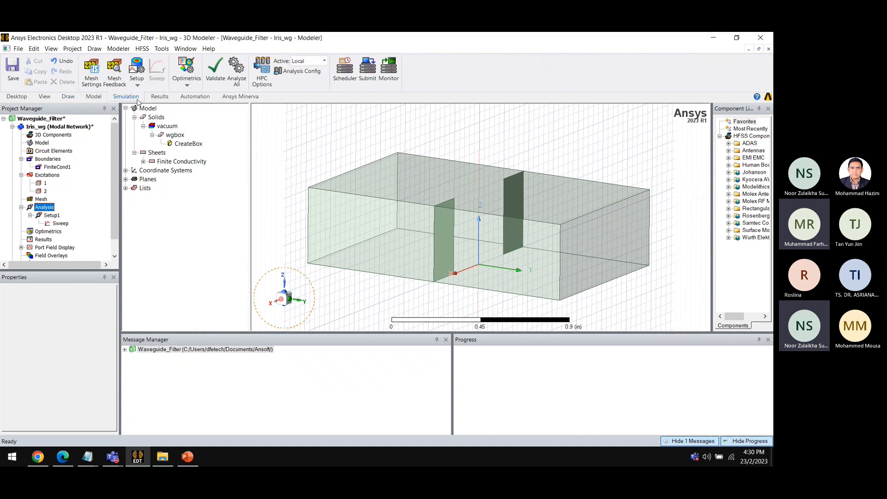
left_click(217, 70)
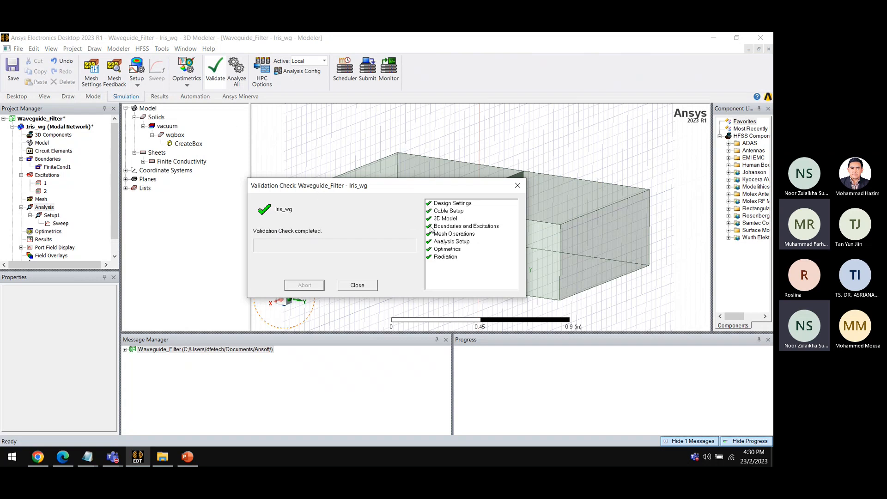
left_click(358, 286)
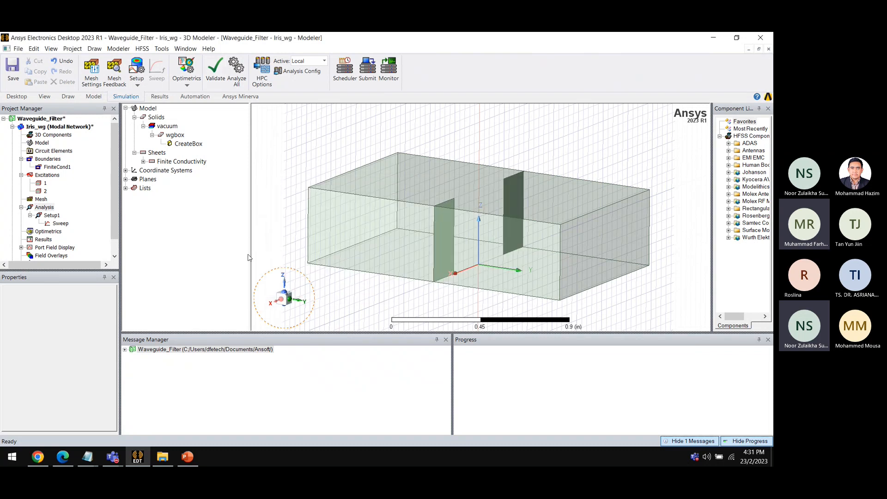
Step: Run Analyze All on the Iris_wg design and review the solver messages for the Waveguide_Filter project
right_click(47, 208)
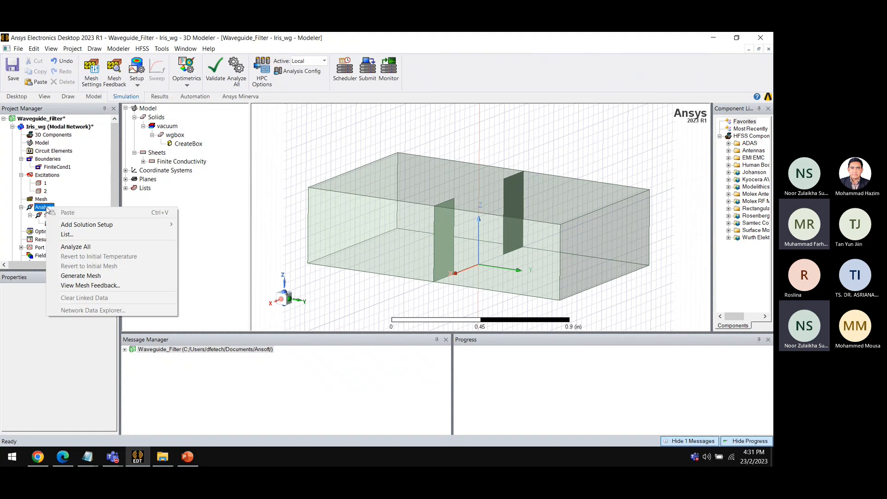
left_click(84, 249)
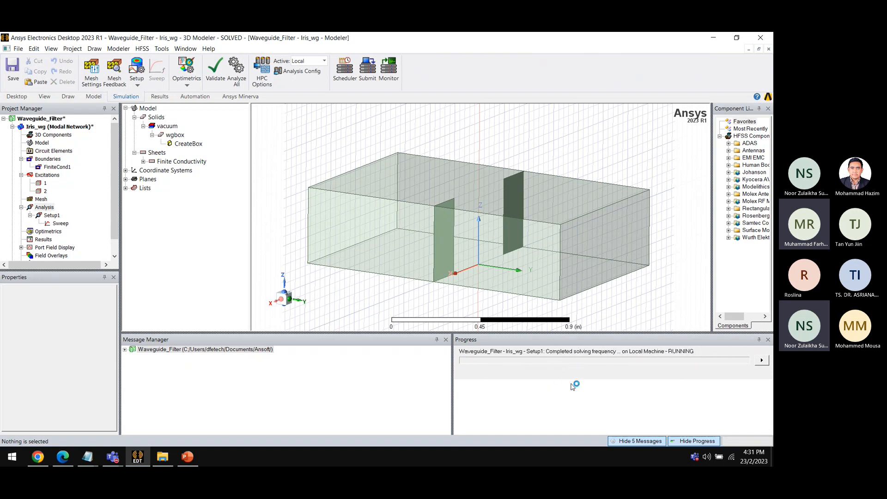
left_click(126, 350)
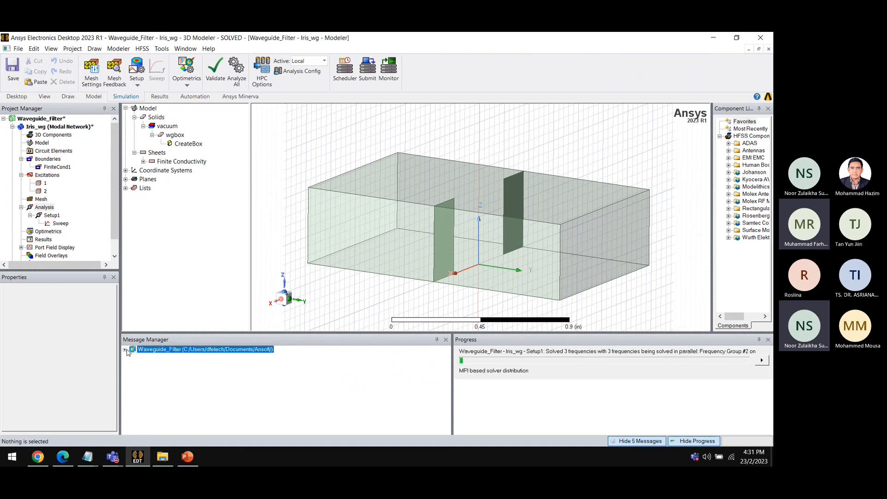
left_click(134, 357)
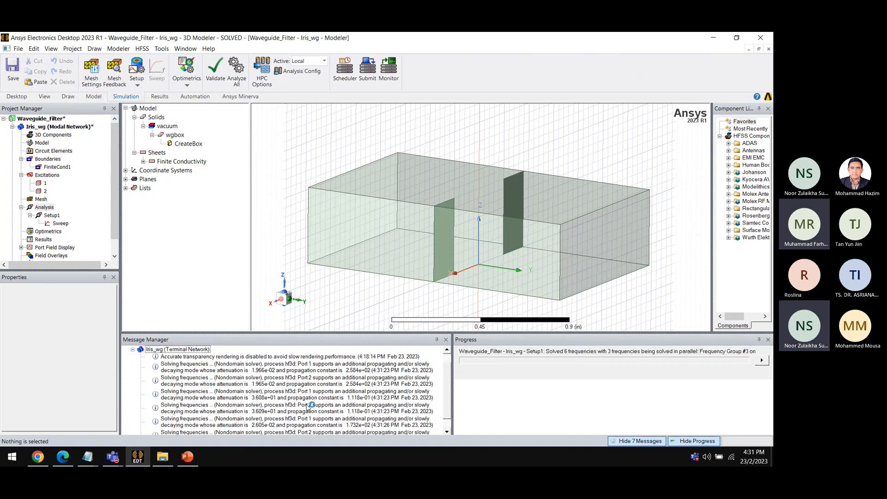
scroll(306, 404, "down", 2)
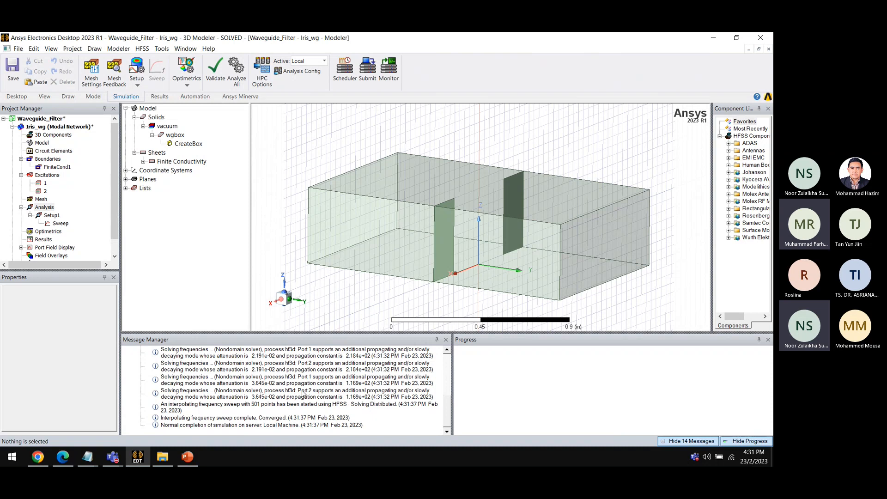
Step: Create a rectangular modal solution data plot of S(1,1) and S(1,2) in dB against Freq from Setup1 : Sweep, and select the new plot
scroll(73, 226, "down", 1)
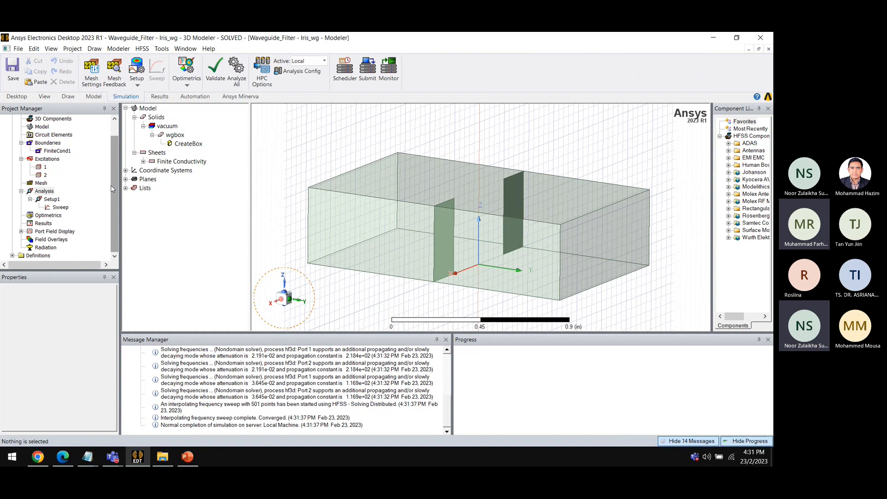
left_click(44, 224)
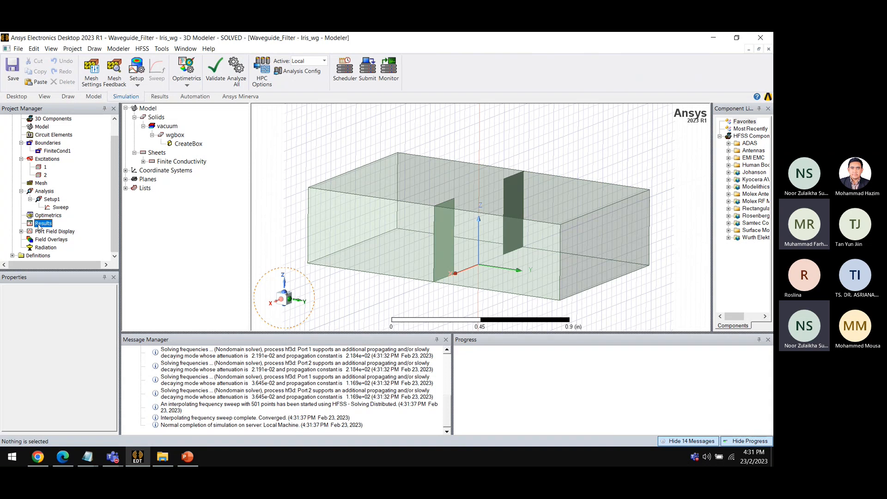
right_click(39, 227)
mouse_move(107, 221)
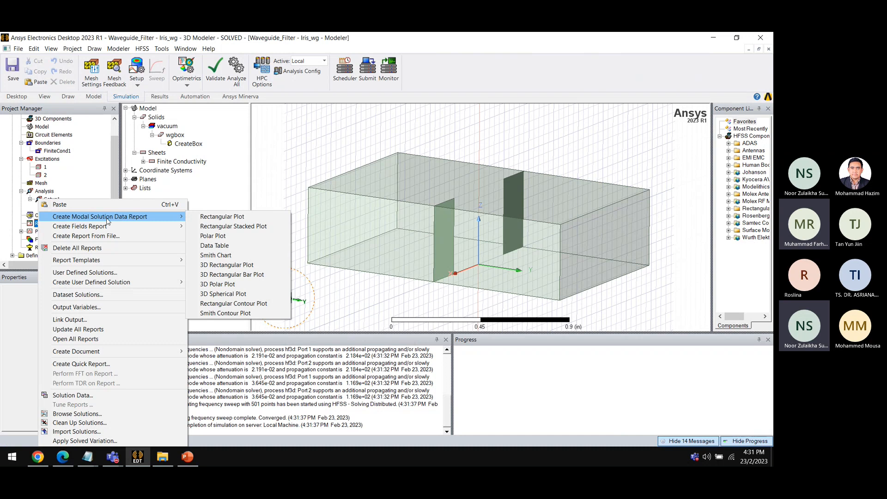
left_click(214, 216)
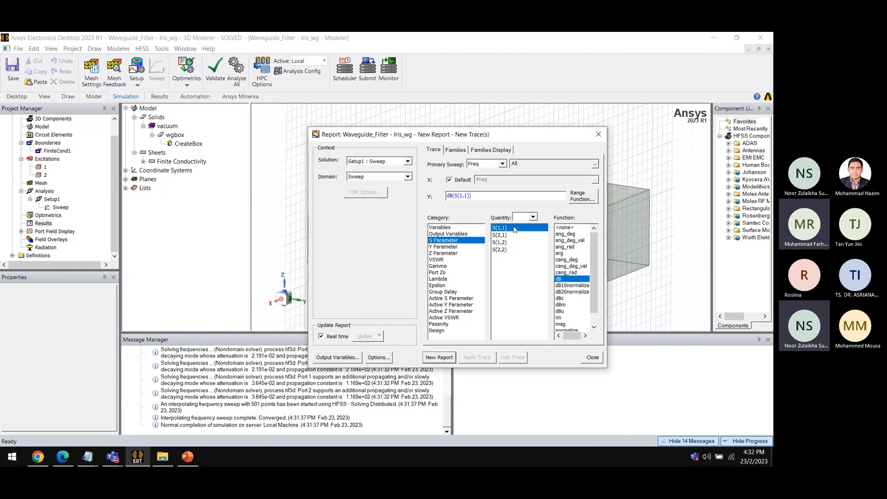
left_click(505, 244, "ctrl")
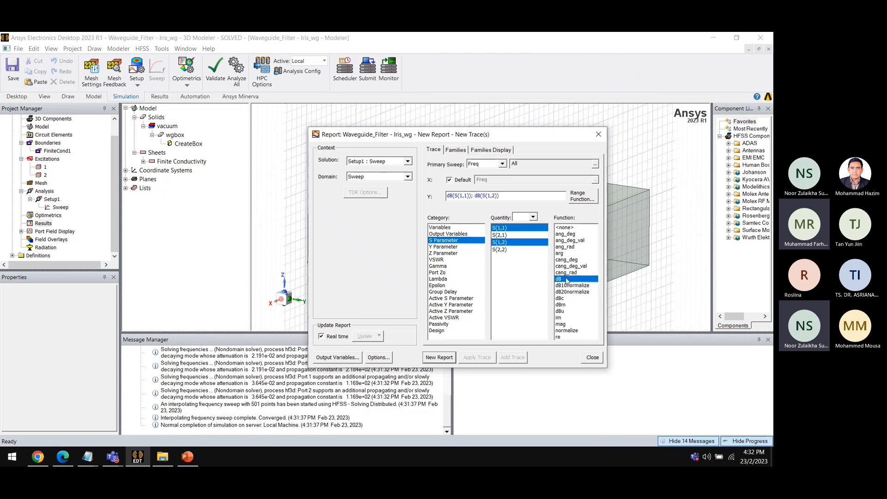
left_click(439, 358)
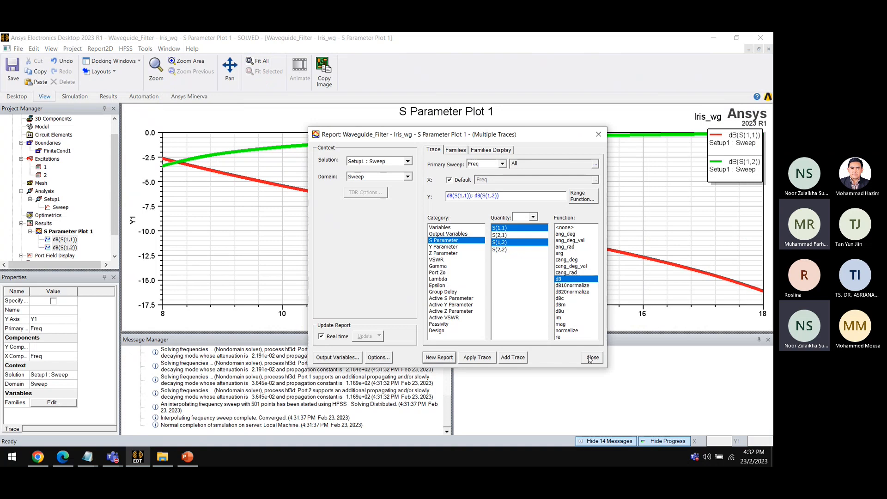
left_click(591, 358)
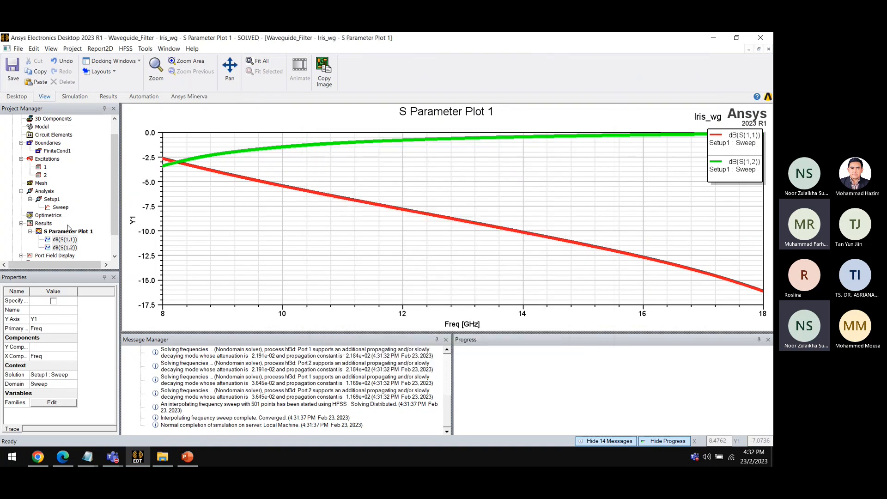
scroll(49, 225, "down", 1)
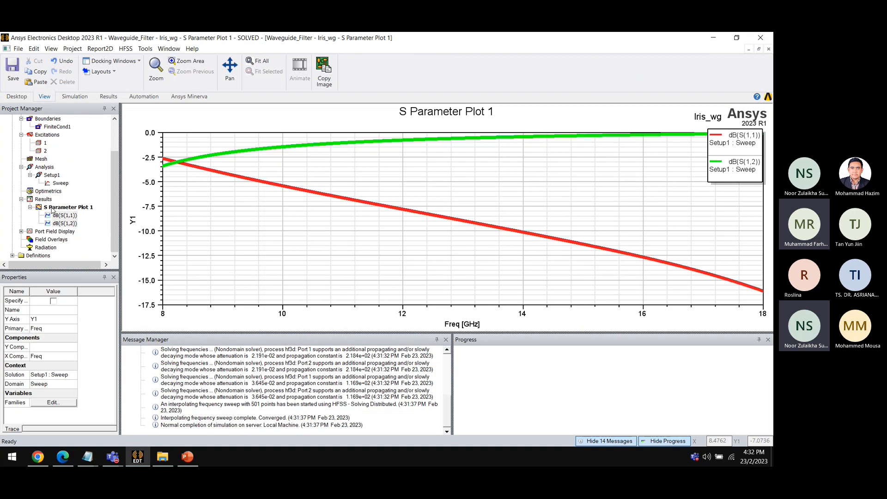
left_click(53, 209)
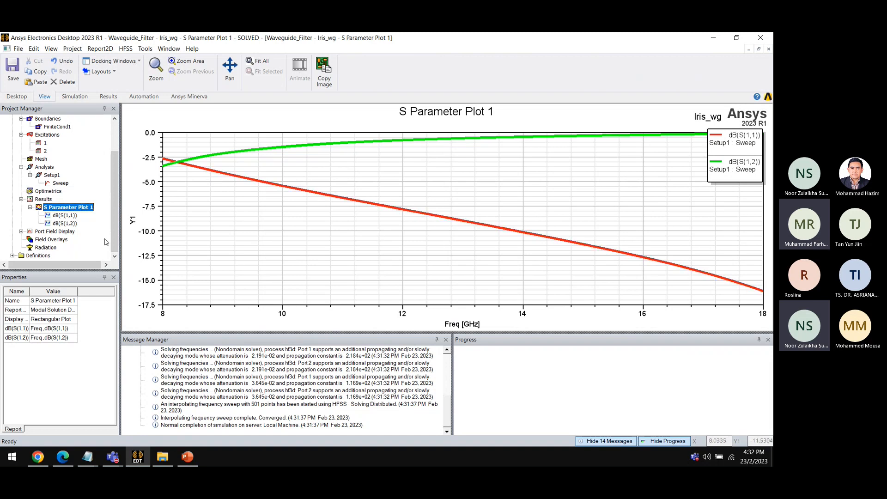
Step: Return to the Iris_wg 3D model and plot Mag_E in the wgbox volume from Setup1 : LastAdaptive at 10GHz and 0deg phase
scroll(108, 194, "up", 2)
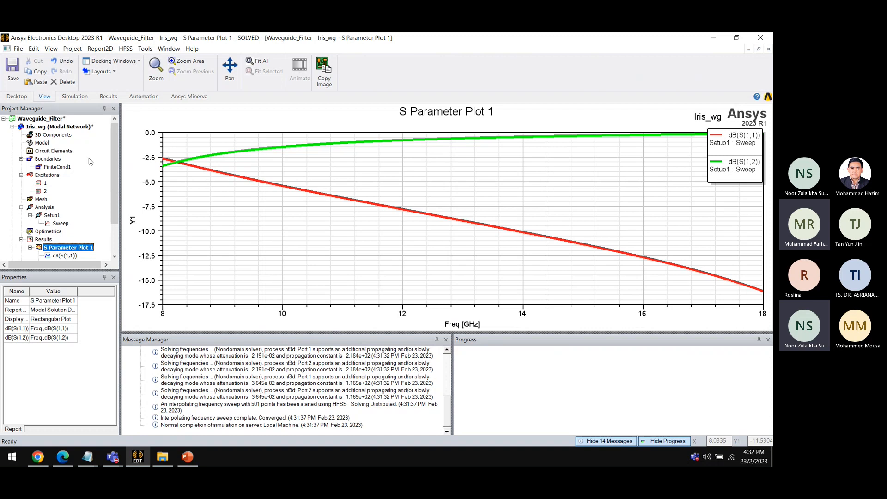
double_click(82, 127)
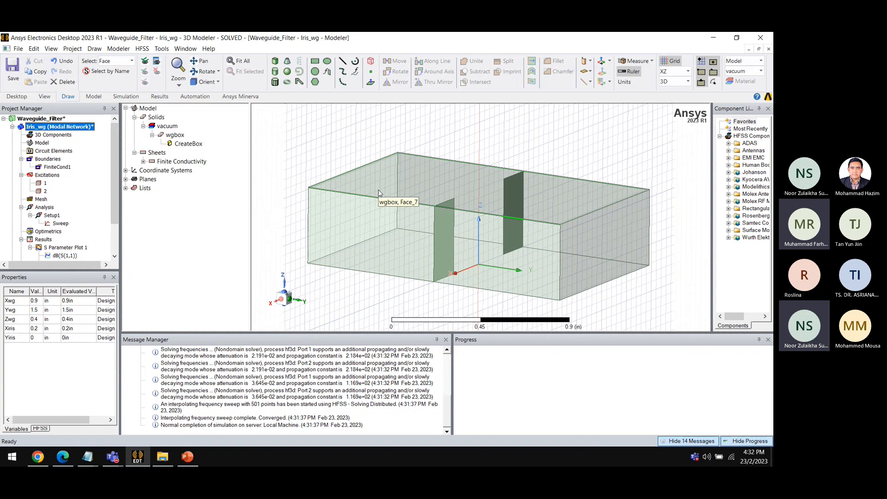
left_click(177, 135)
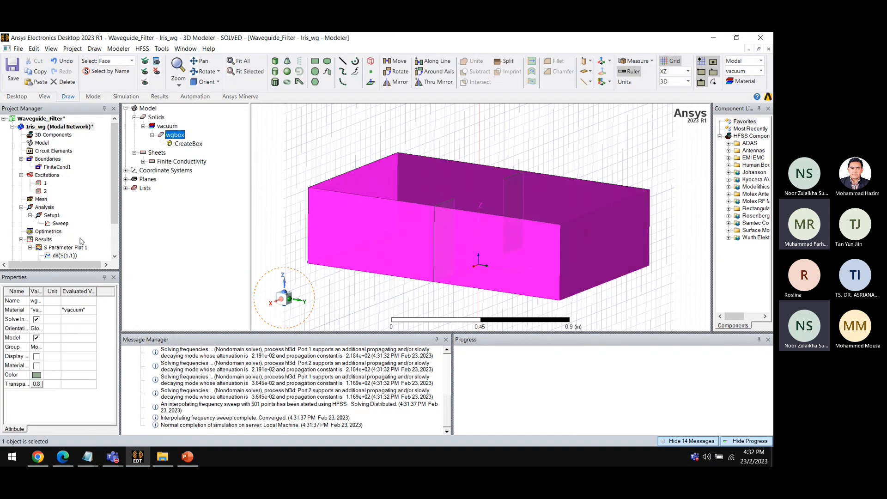
scroll(87, 238, "down", 2)
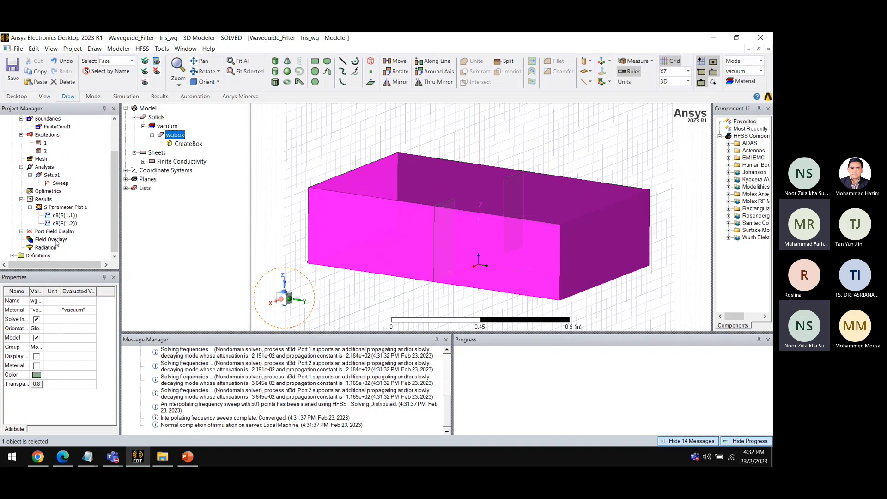
right_click(56, 242)
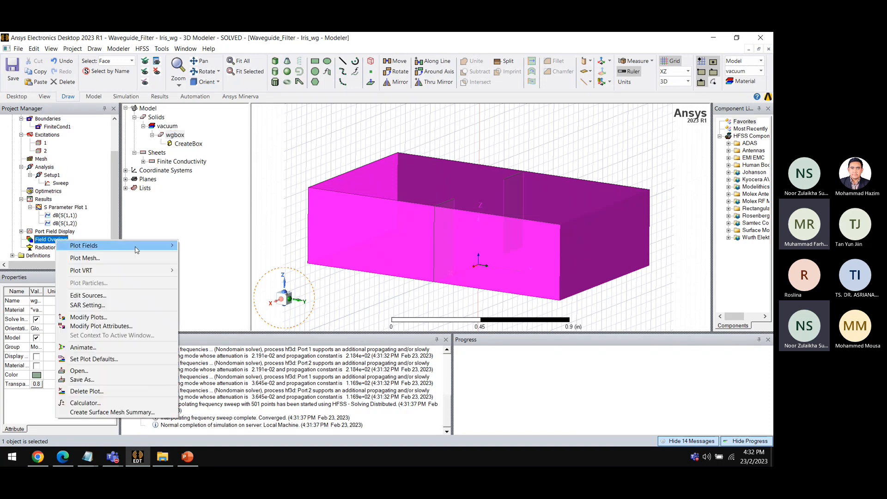
mouse_move(136, 250)
mouse_move(231, 246)
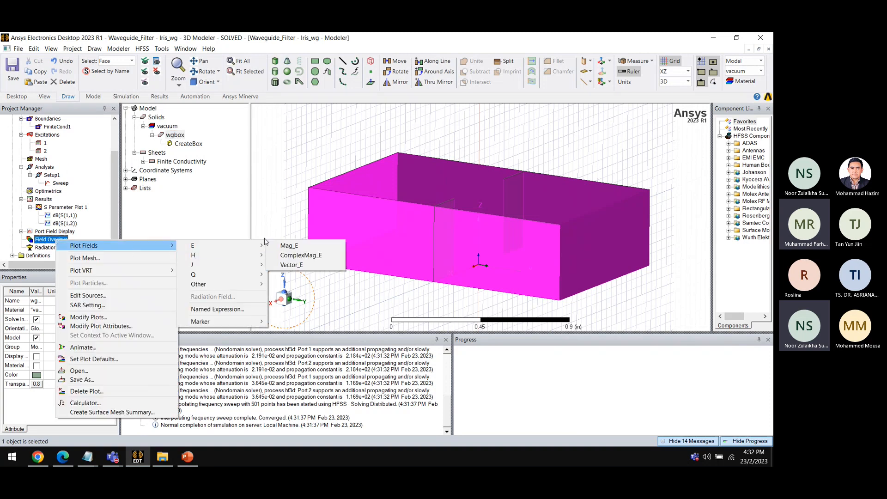
left_click(289, 247)
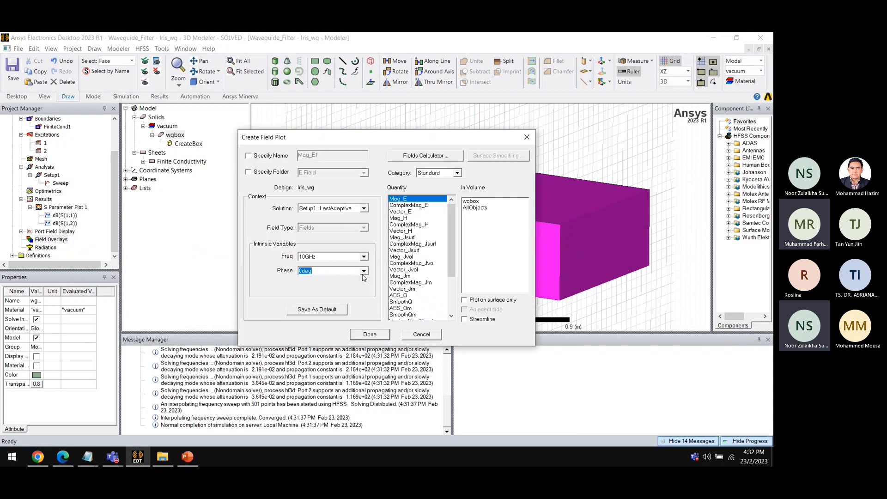
left_click(370, 335)
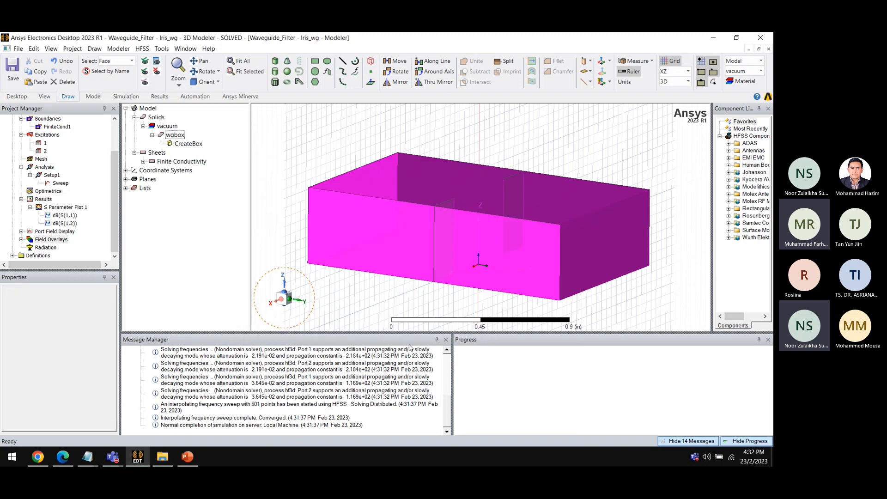
left_click_drag(379, 264, 401, 274, "alt")
left_click(197, 85)
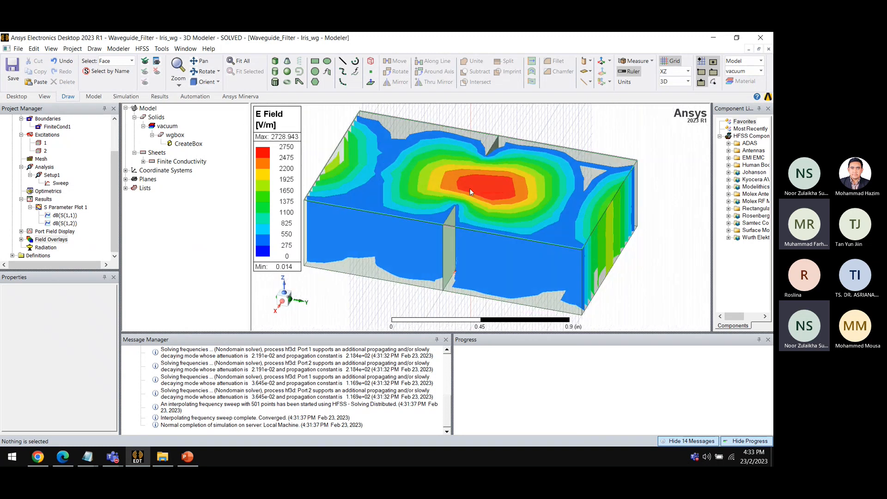
Step: Enlarge the 3D view of the E-field plot by narrowing the project and model trees and shortening the message area
left_click_drag(250, 182, 181, 182)
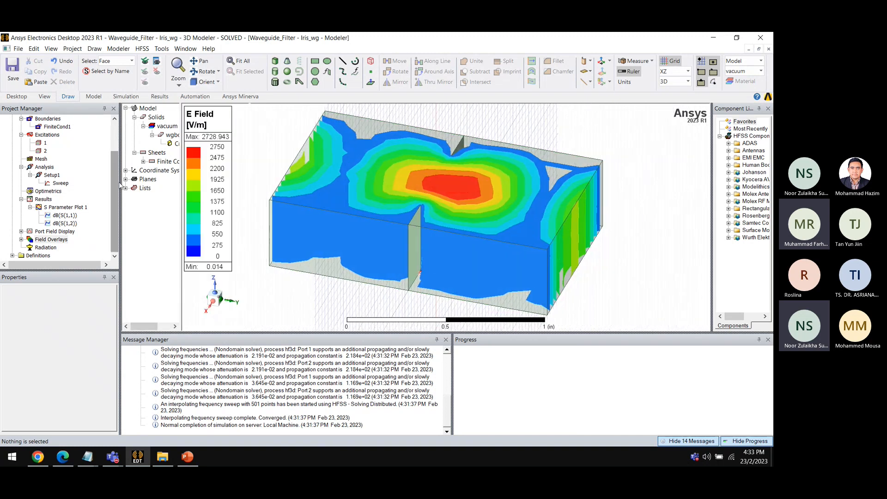
left_click_drag(118, 176, 79, 176)
left_click_drag(510, 332, 510, 391)
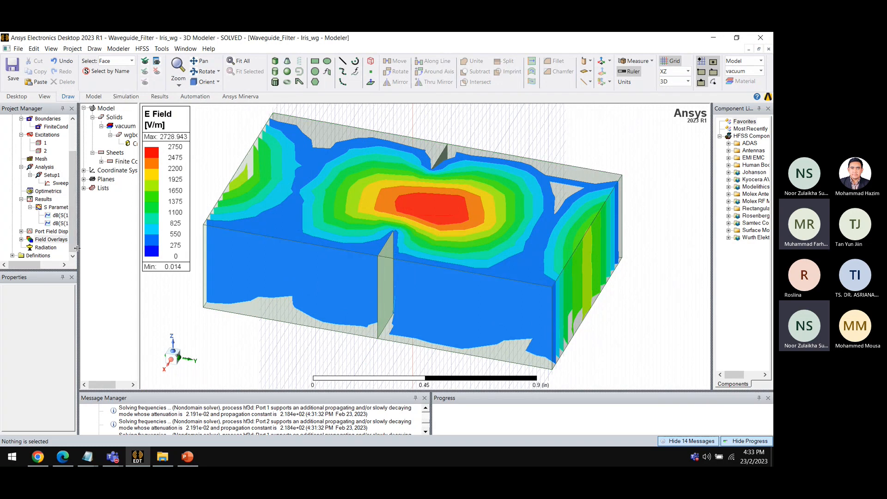
left_click_drag(80, 251, 91, 251)
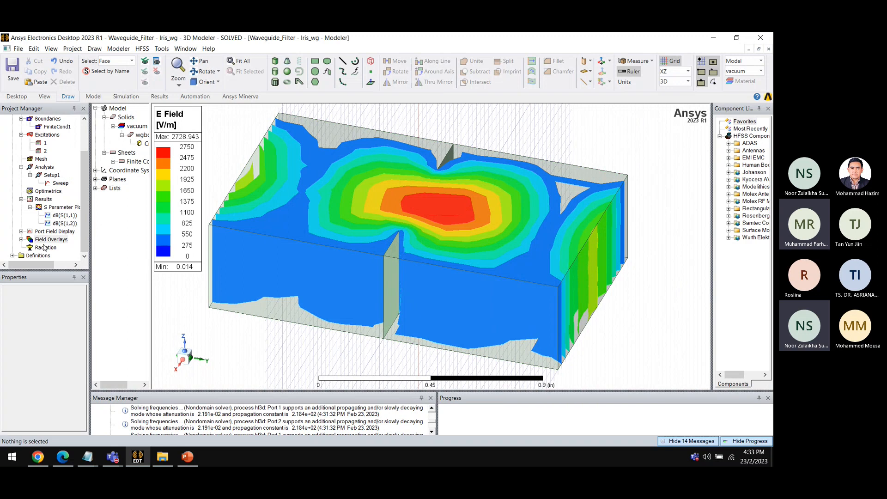
Step: Animate the Mag_E1 field overlay with Phase as the single swept variable from 0deg to 170deg in 17 steps
left_click(22, 240)
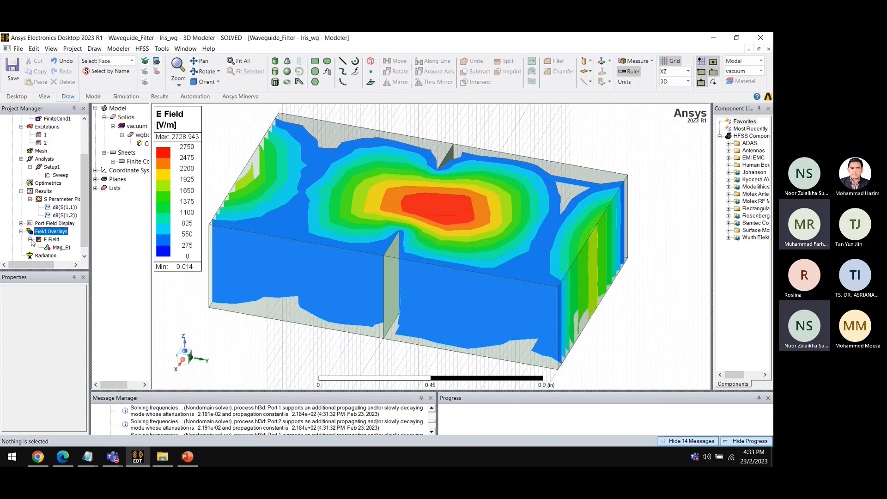
left_click(30, 239)
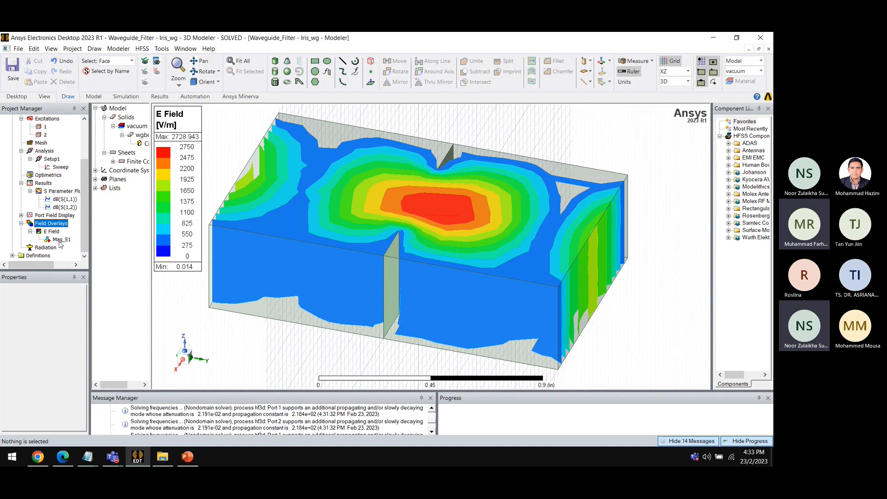
left_click(60, 242)
right_click(59, 241)
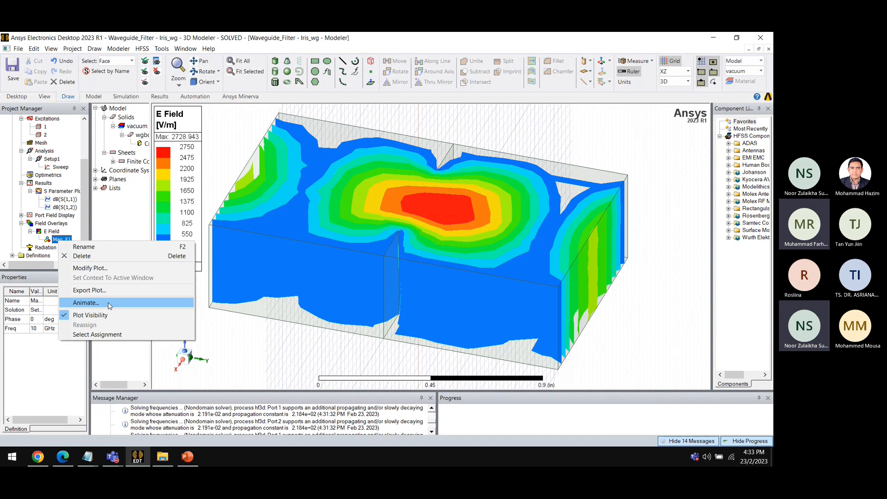
left_click(85, 303)
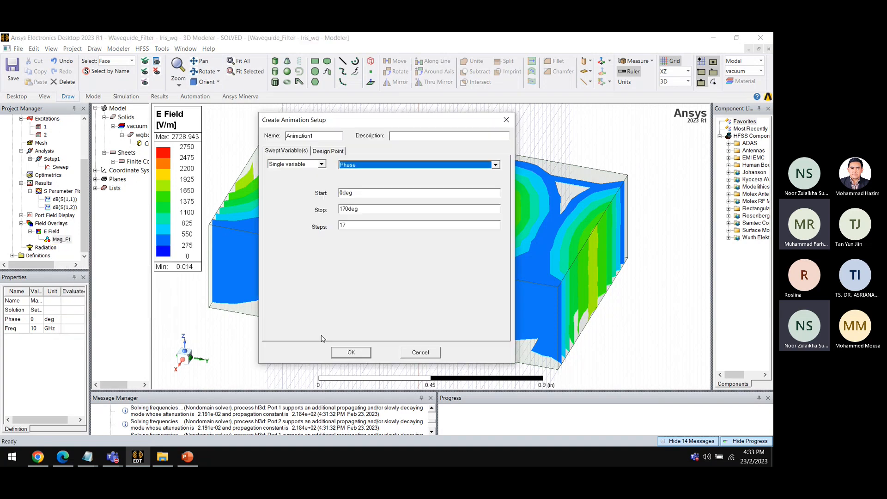
left_click(351, 353)
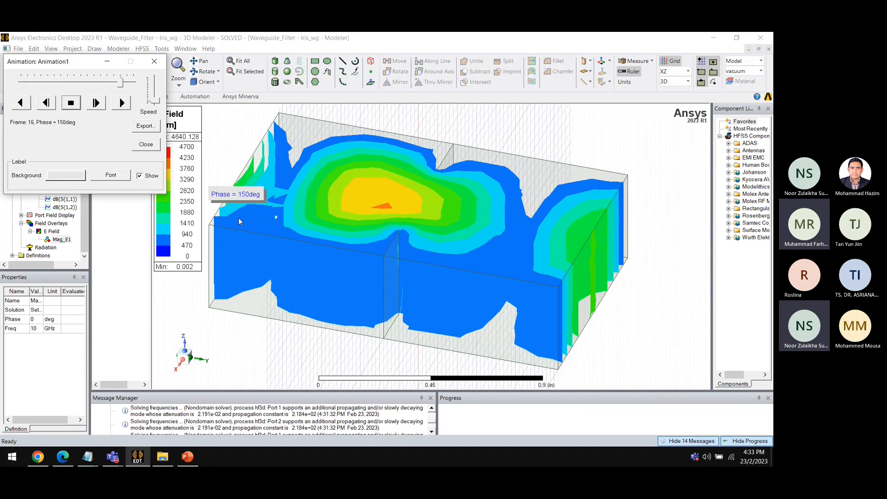
Step: Move the Animation1 playback window clear of the project tree and E Field legend while the field animation plays
left_click_drag(74, 66, 77, 316)
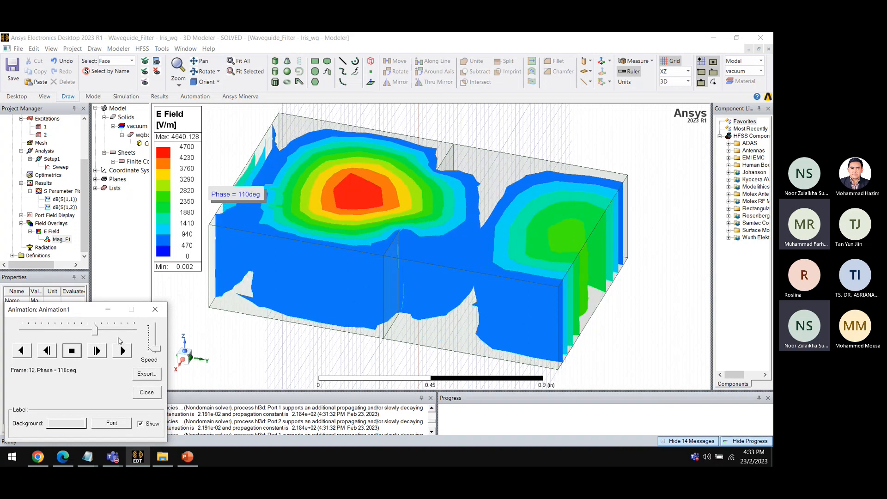
left_click_drag(73, 313, 161, 308)
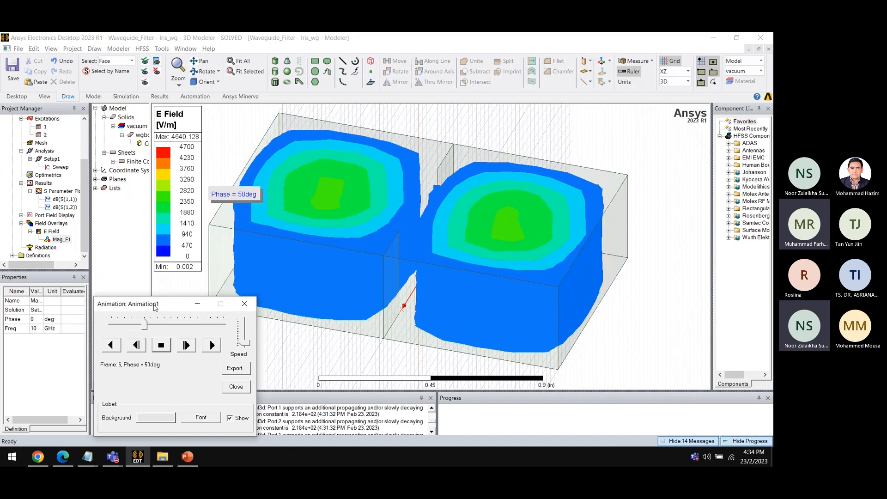
mouse_move(156, 308)
left_mouse_down()
mouse_move(148, 301)
mouse_move(152, 306)
left_mouse_up()
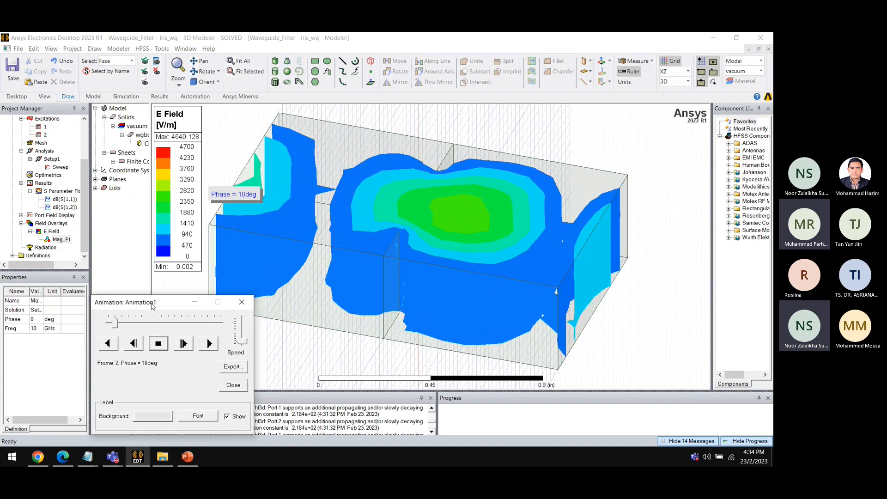